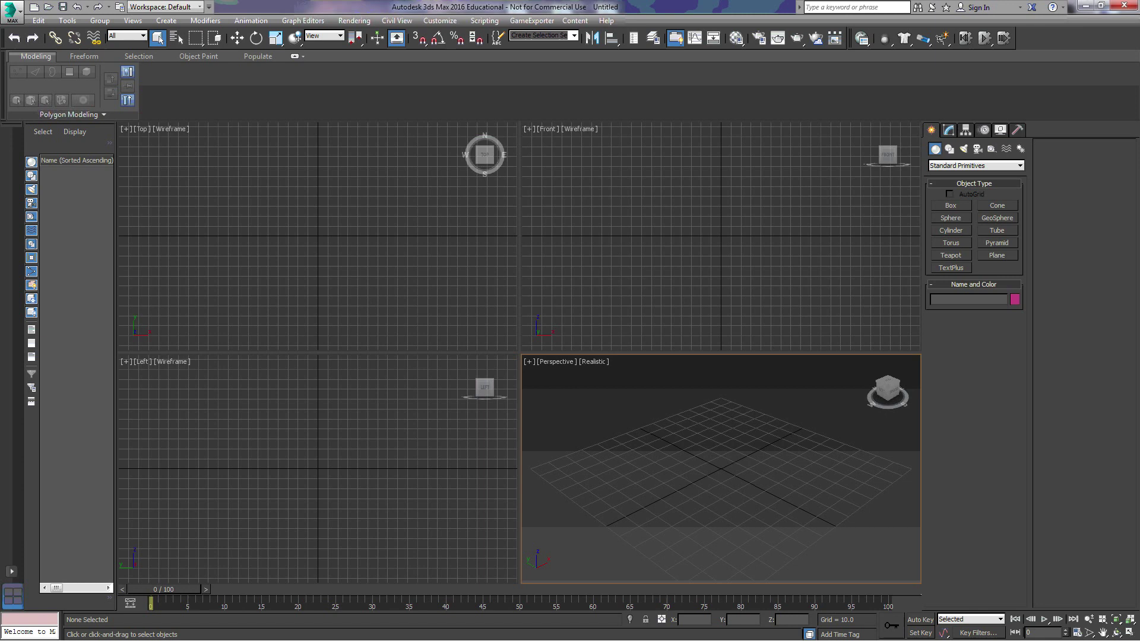
# Create a box about 74 long, 79 wide and 91 high around the centre of the grid.
pyautogui.click(950, 207)
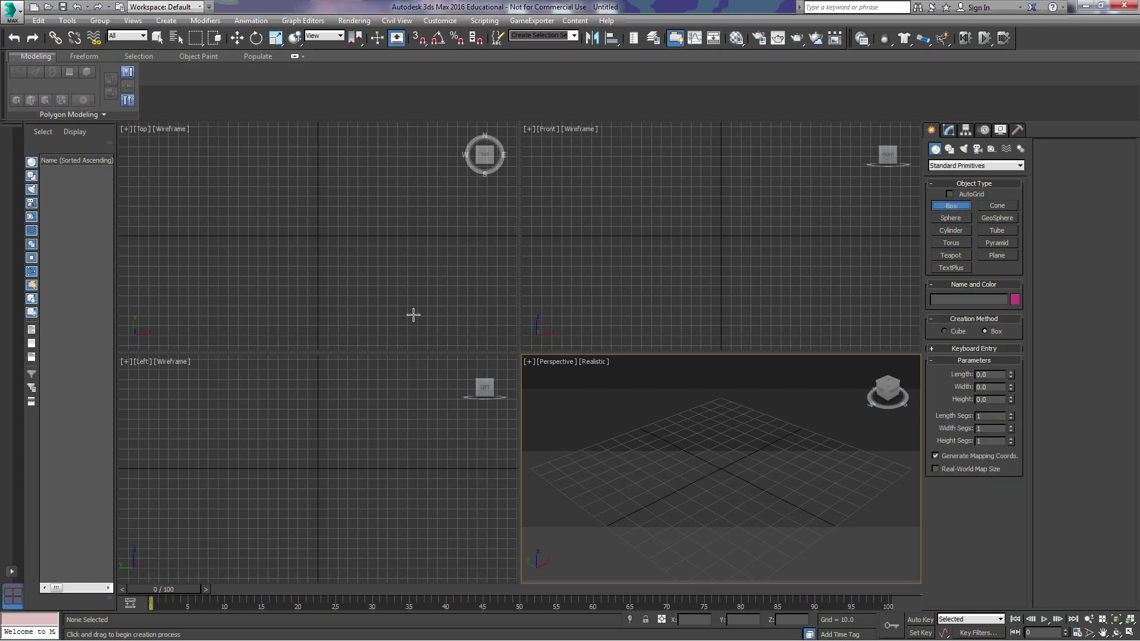
pyautogui.moveTo(281, 198); pyautogui.dragTo(359, 270)
pyautogui.click(743, 408)
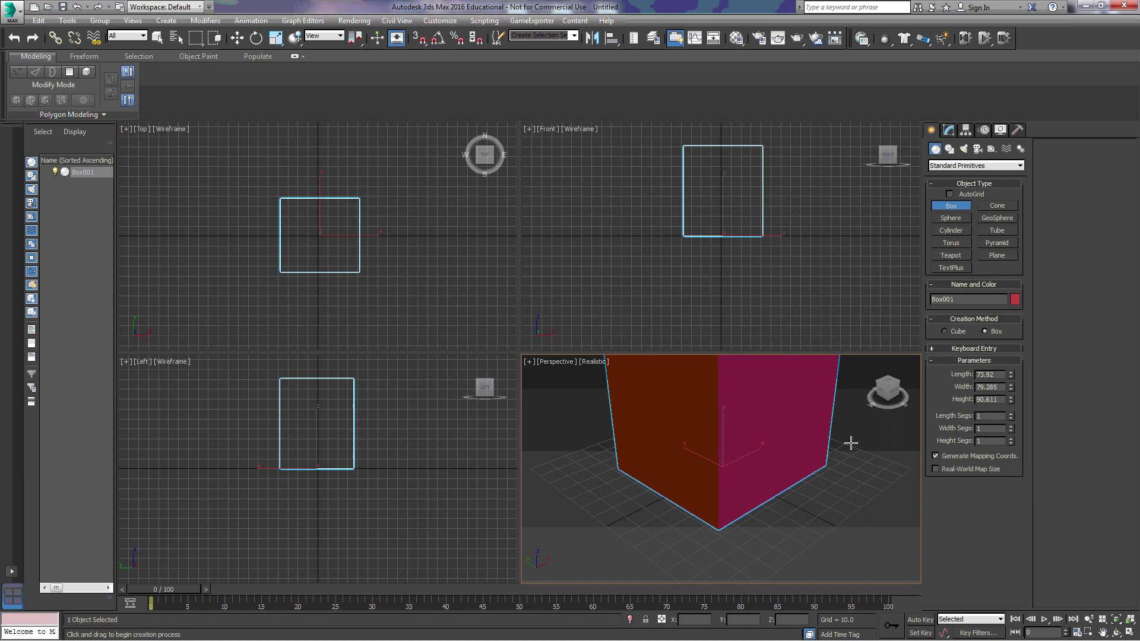
pyautogui.keyDown('alt'); pyautogui.moveTo(847, 440); pyautogui.dragTo(839, 471, button='middle'); pyautogui.keyUp('alt')
pyautogui.scroll(-4, 847, 504)
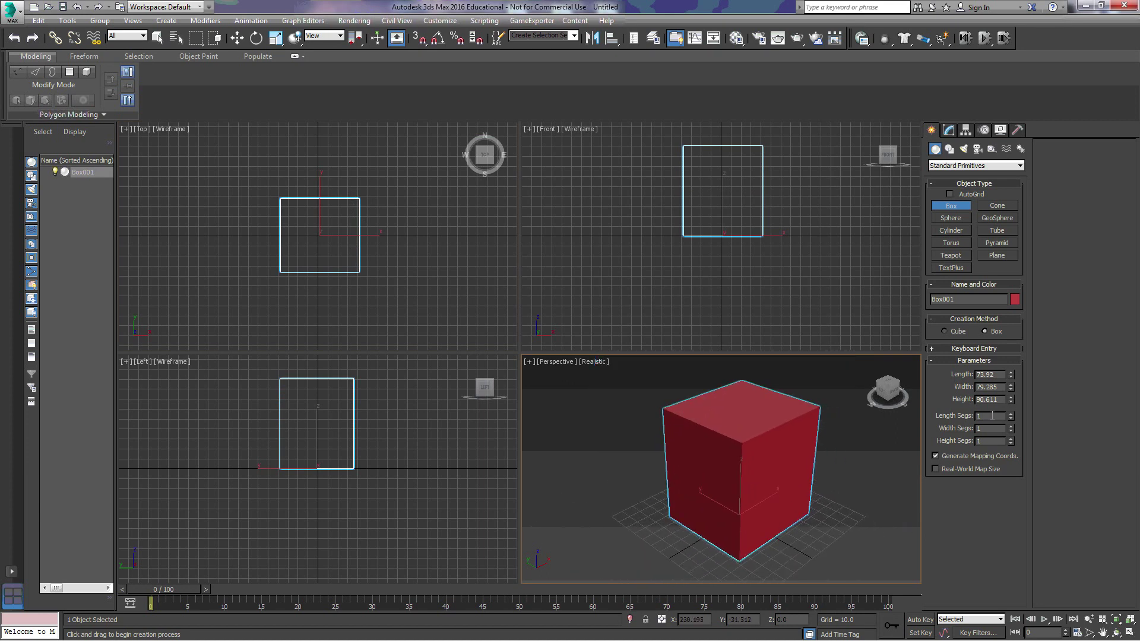
# Set the box's segments to 6 for length, 5 for width and 6 for height.
pyautogui.click(1010, 414)
pyautogui.click(1011, 414)
pyautogui.click(1010, 415)
pyautogui.click(1010, 414)
pyautogui.click(1011, 414)
pyautogui.click(1010, 426)
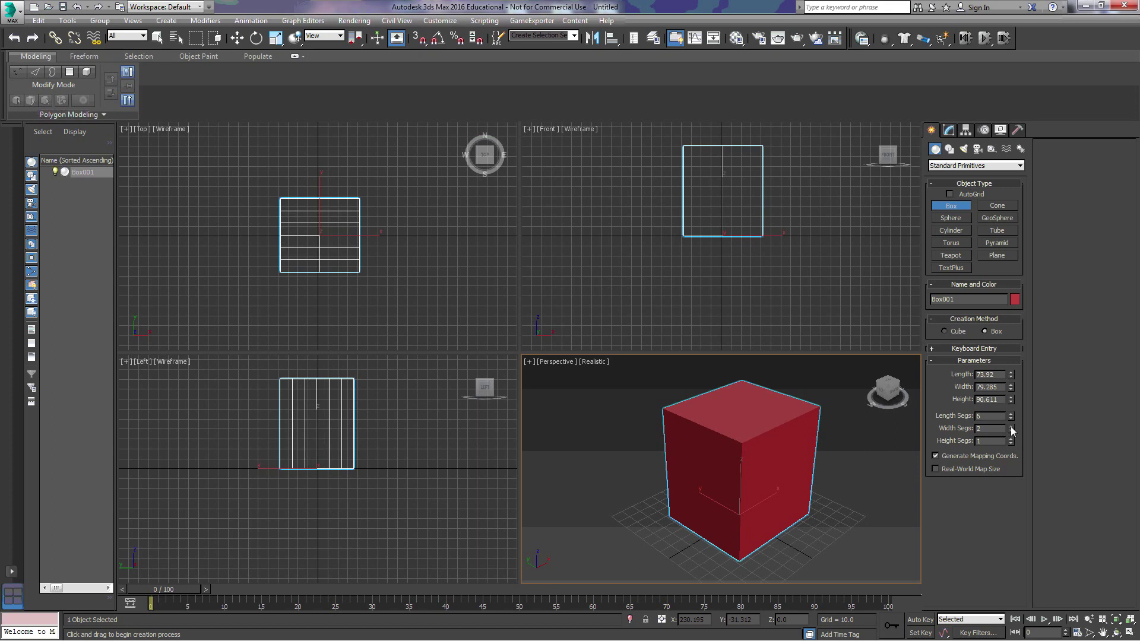
pyautogui.click(1011, 427)
pyautogui.click(1010, 426)
pyautogui.click(1010, 426)
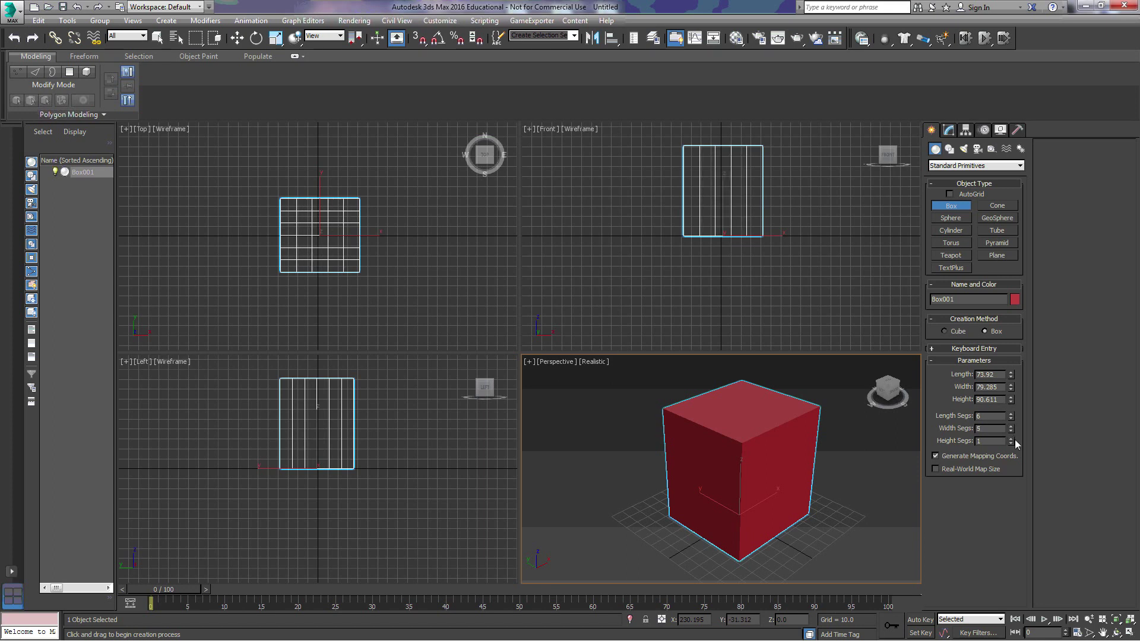
pyautogui.click(1011, 439)
pyautogui.click(1011, 439)
pyautogui.click(1010, 439)
pyautogui.click(1010, 440)
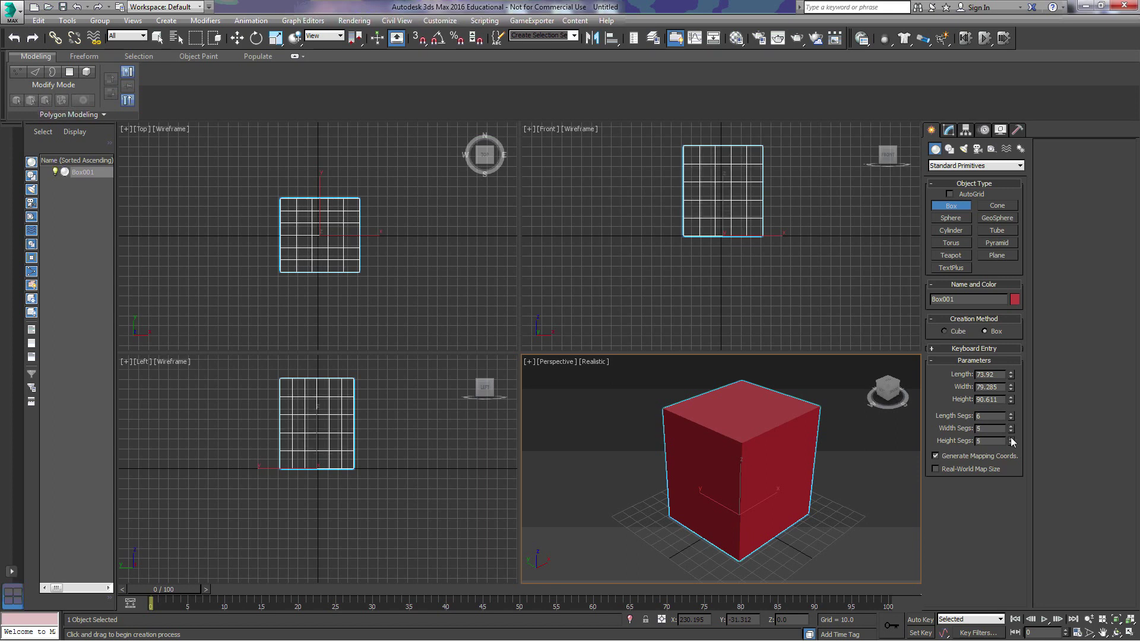
pyautogui.click(1010, 438)
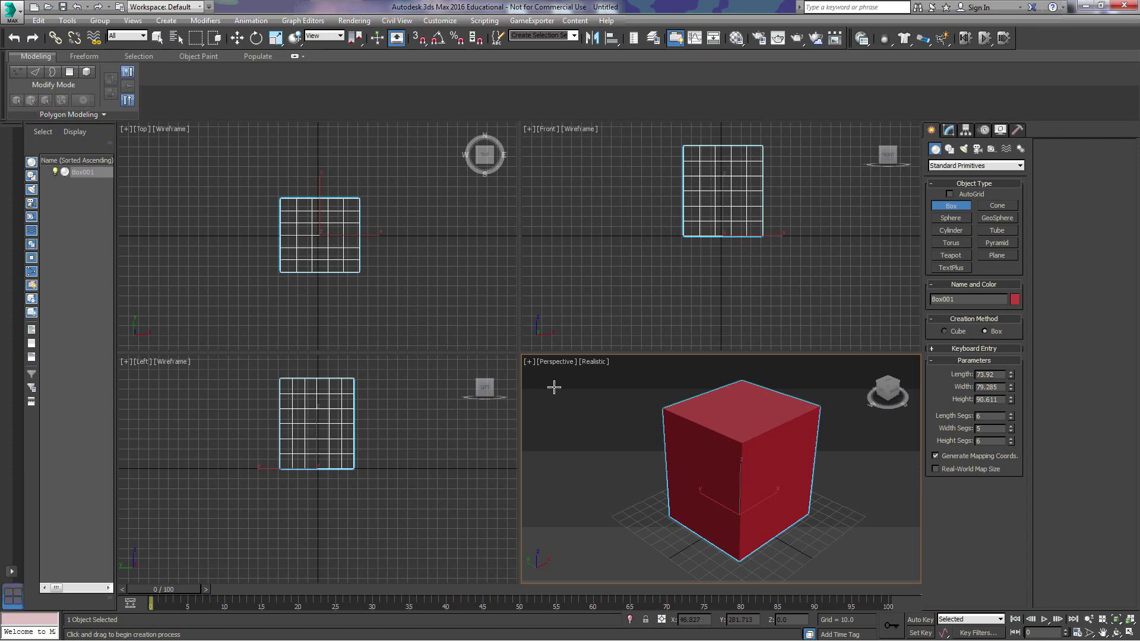
# Change the perspective view's shading to Hidden Line.
pyautogui.click(592, 363)
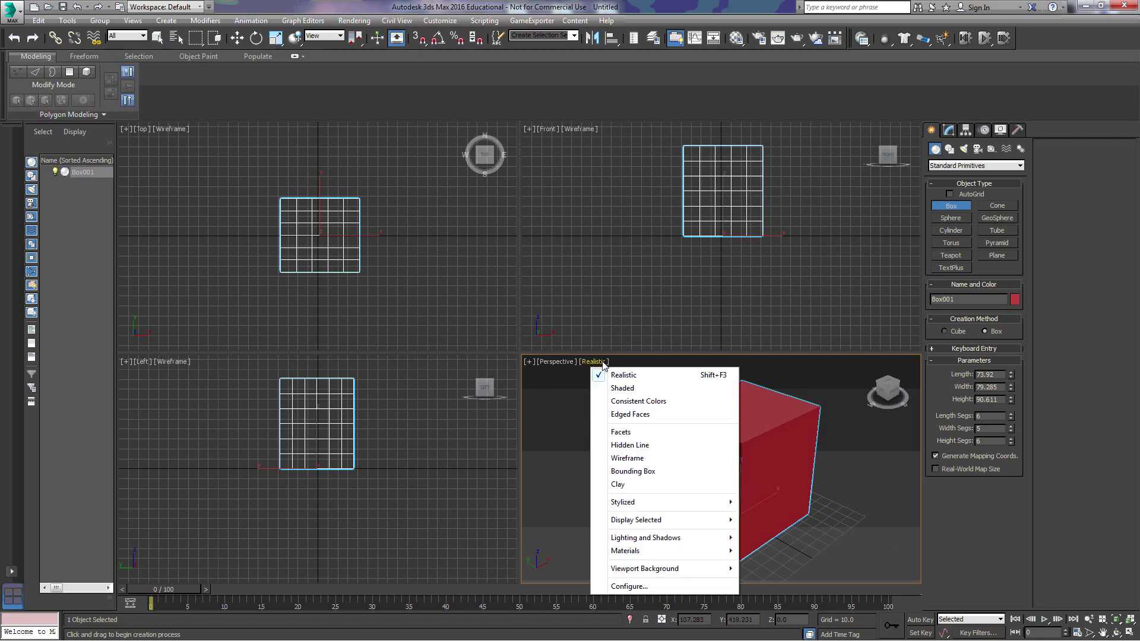
pyautogui.click(630, 446)
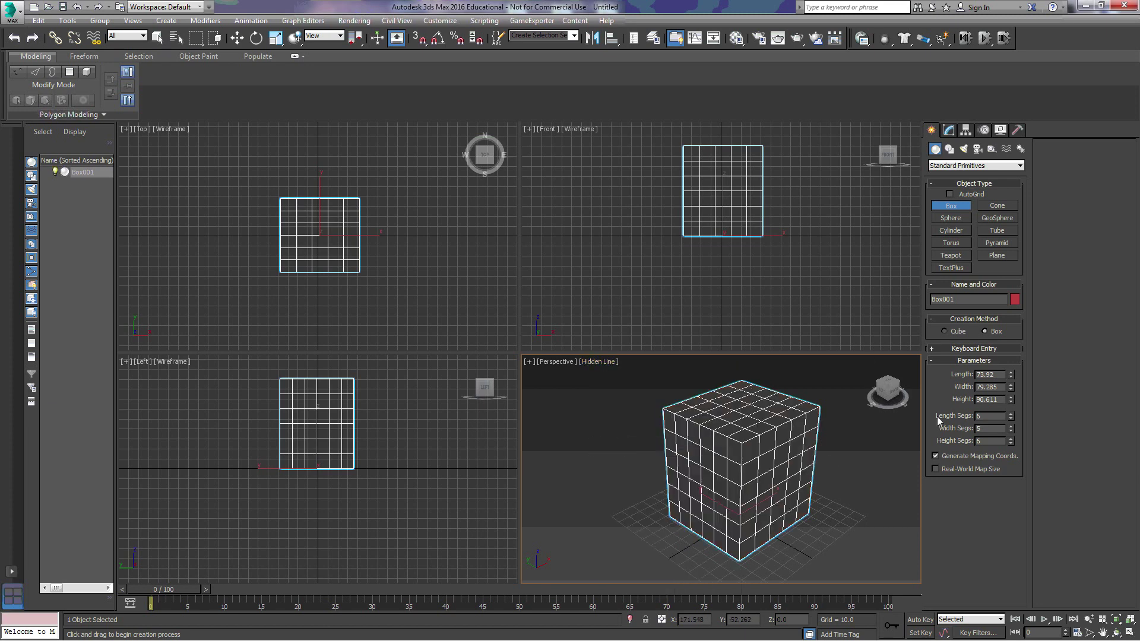
pyautogui.moveTo(889, 389)
pyautogui.mouseDown()
pyautogui.moveTo(875, 451)
pyautogui.moveTo(843, 393)
pyautogui.moveTo(898, 390)
pyautogui.moveTo(905, 376)
pyautogui.mouseUp()
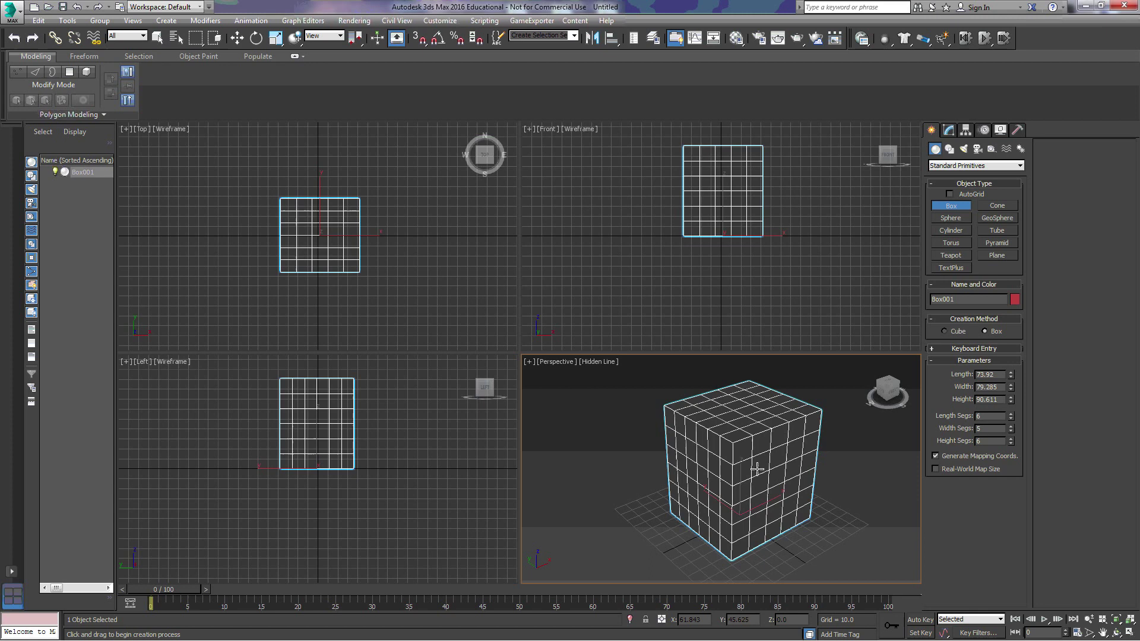
# Finish box creation and convert the box to an Editable Poly.
pyautogui.rightClick(718, 453)
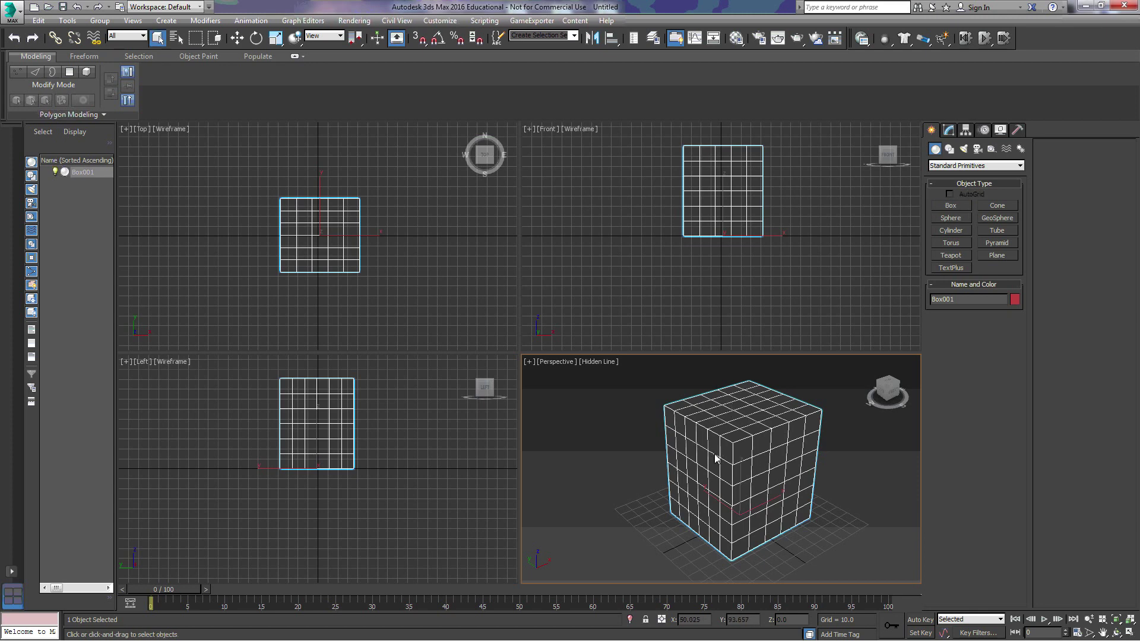
pyautogui.rightClick(715, 454)
pyautogui.moveTo(749, 572)
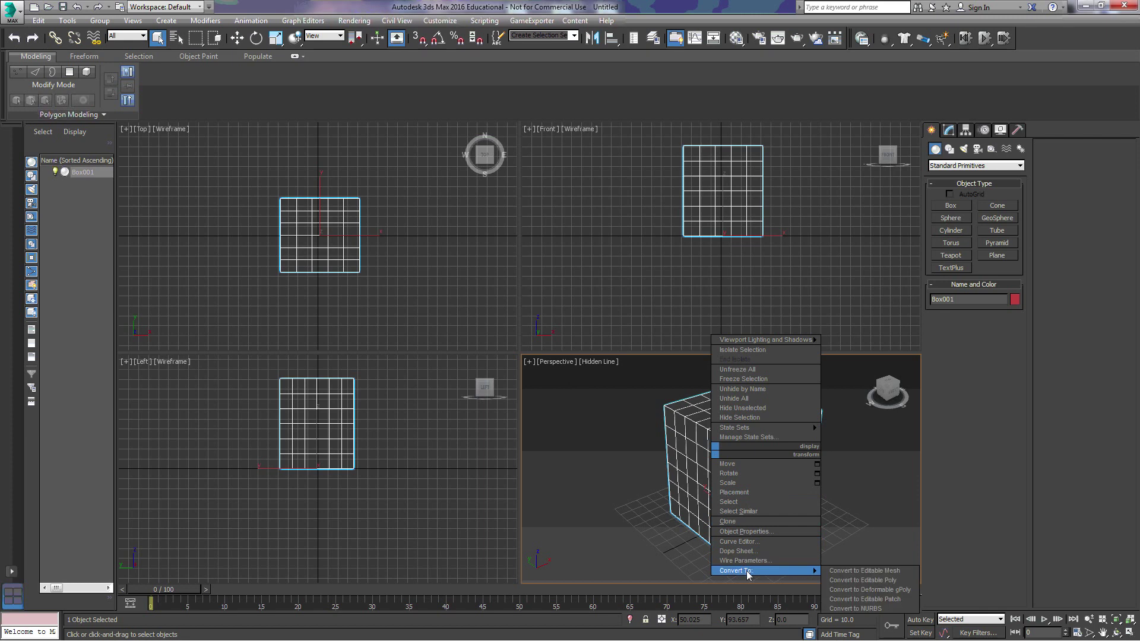
pyautogui.click(850, 580)
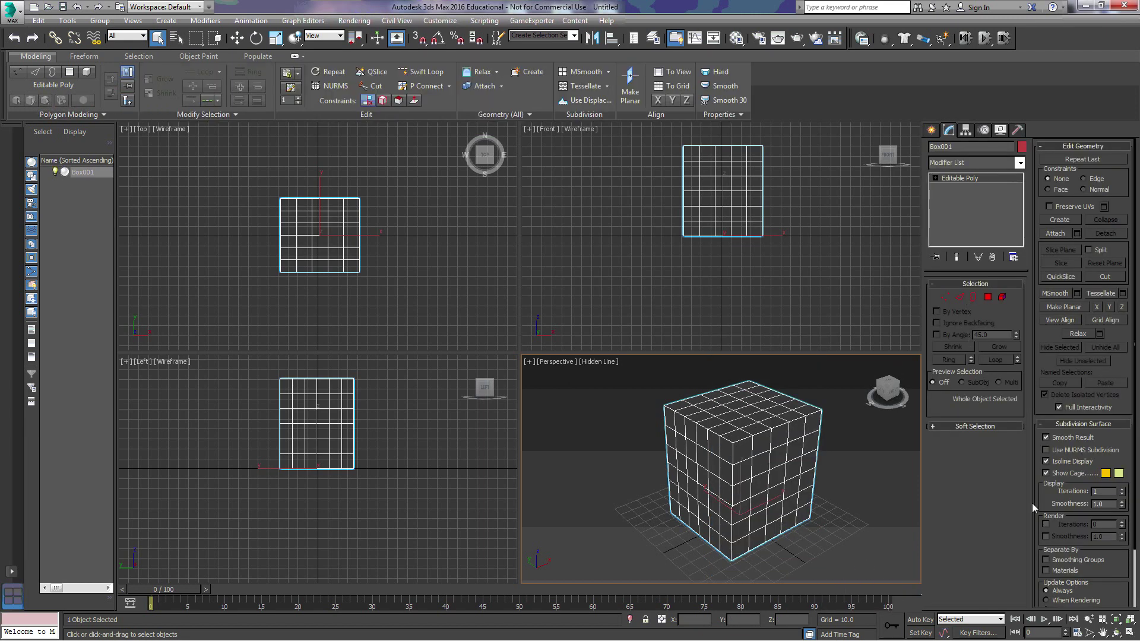
# Pull one vertex near the front face's upper corner about 22 units outward along Y, and undo the move.
pyautogui.click(944, 297)
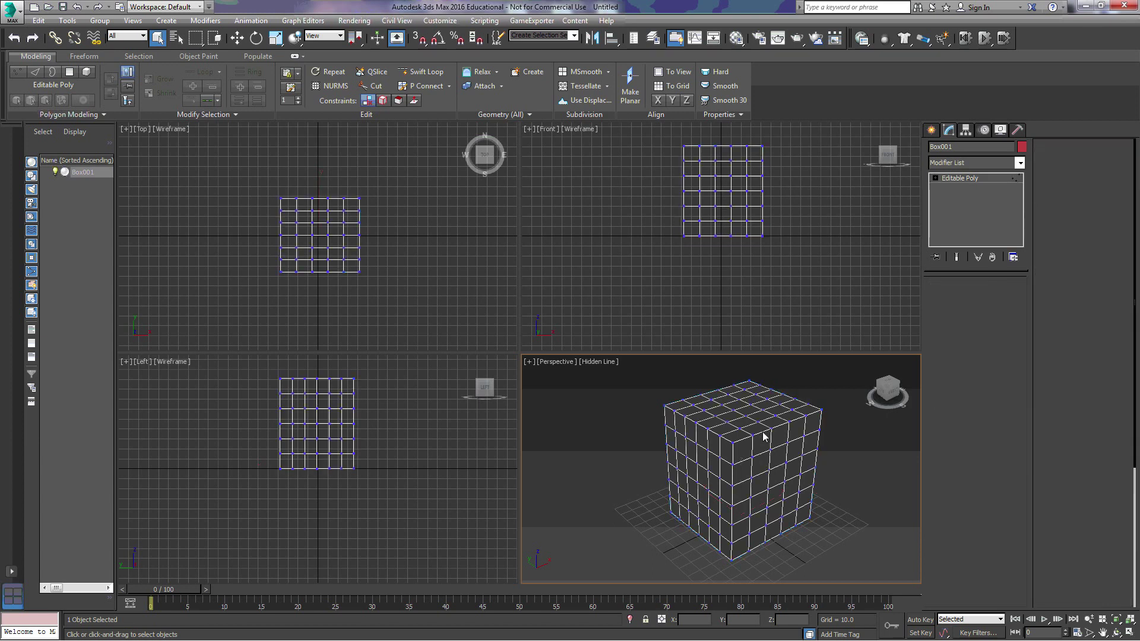
pyautogui.click(751, 457)
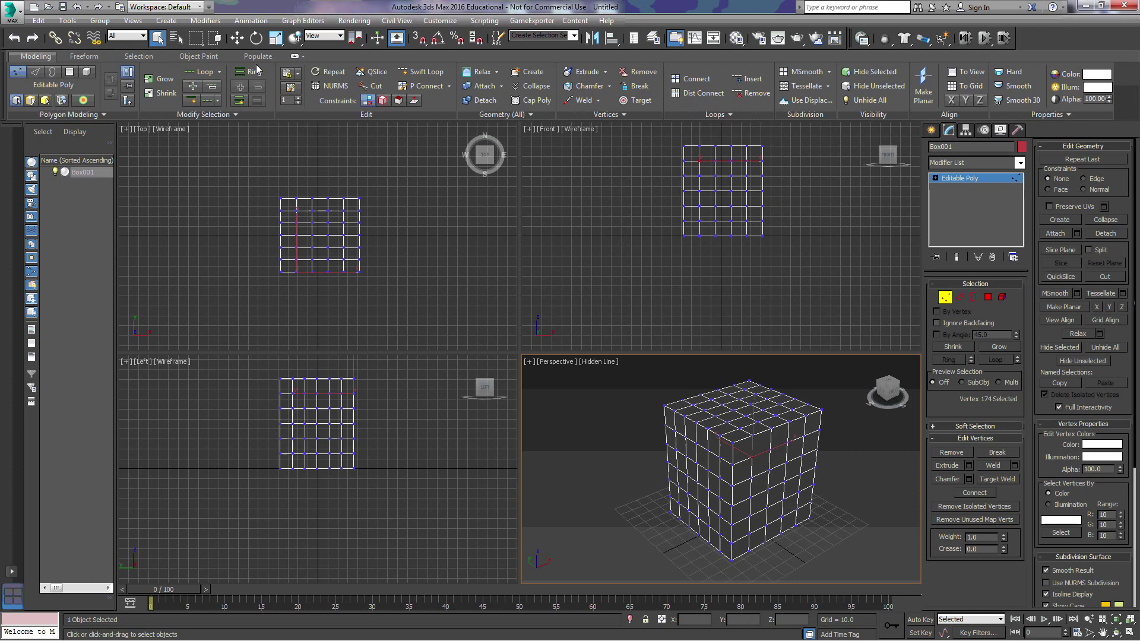
pyautogui.click(236, 38)
pyautogui.moveTo(727, 441); pyautogui.dragTo(775, 471)
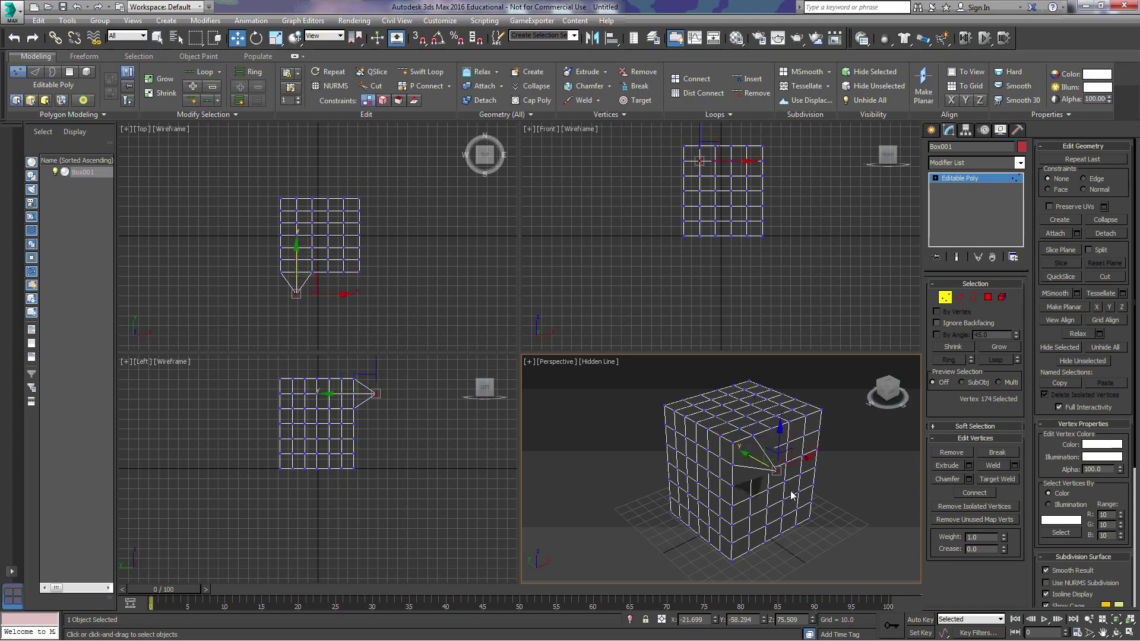
pyautogui.moveTo(892, 392)
pyautogui.mouseDown()
pyautogui.moveTo(884, 406)
pyautogui.moveTo(861, 393)
pyautogui.moveTo(868, 381)
pyautogui.moveTo(903, 400)
pyautogui.moveTo(891, 391)
pyautogui.mouseUp()
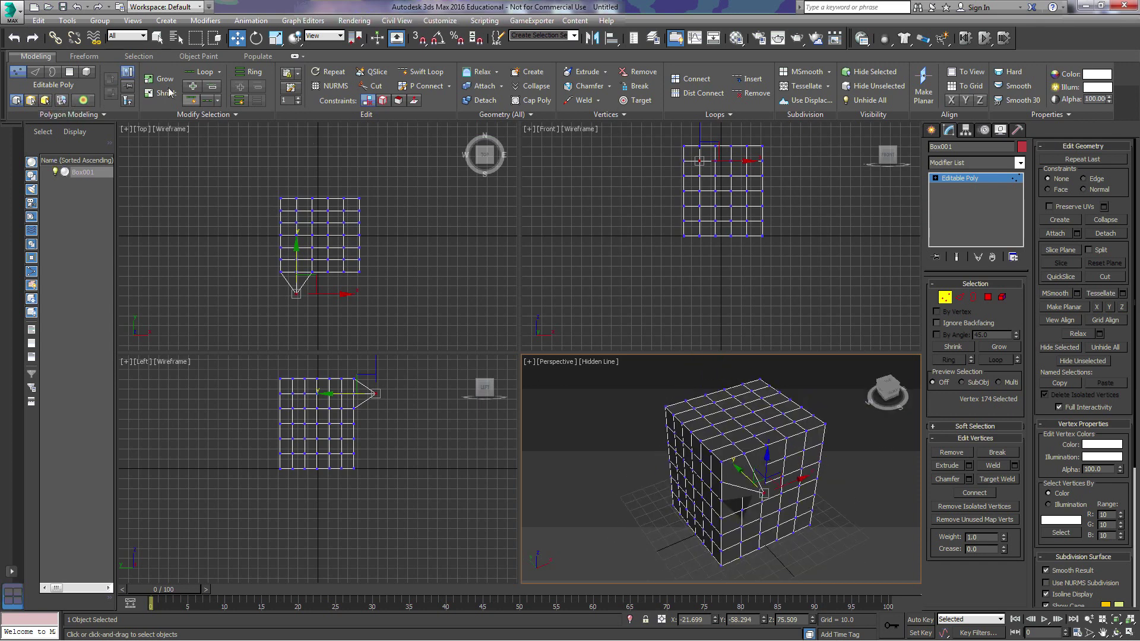
pyautogui.click(77, 7)
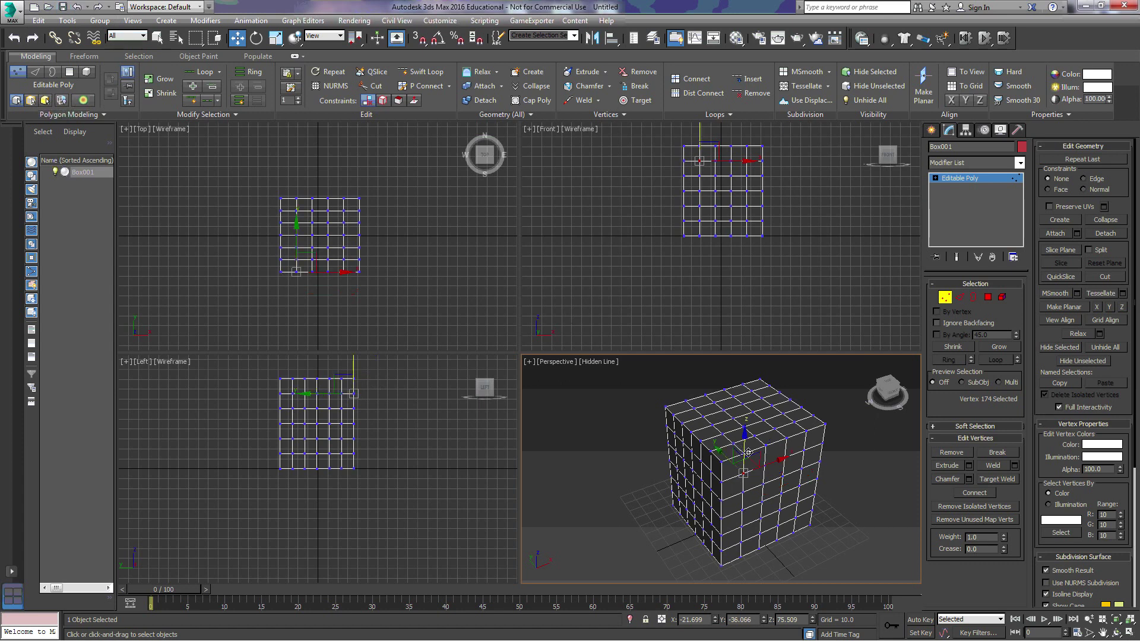
# Add two more vertices from the same front-face row to the selection, pull all three about 14.5 units outward along Y, and undo the move.
pyautogui.keyDown('ctrl'); pyautogui.click(765, 465); pyautogui.keyUp('ctrl')
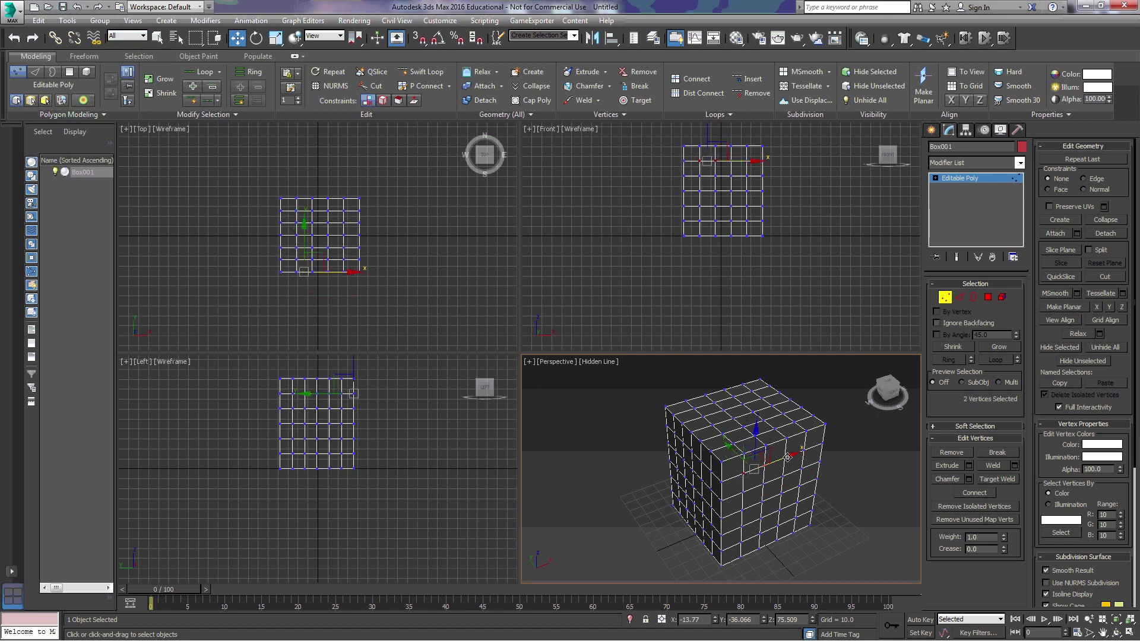
pyautogui.keyDown('ctrl'); pyautogui.click(744, 443); pyautogui.keyUp('ctrl')
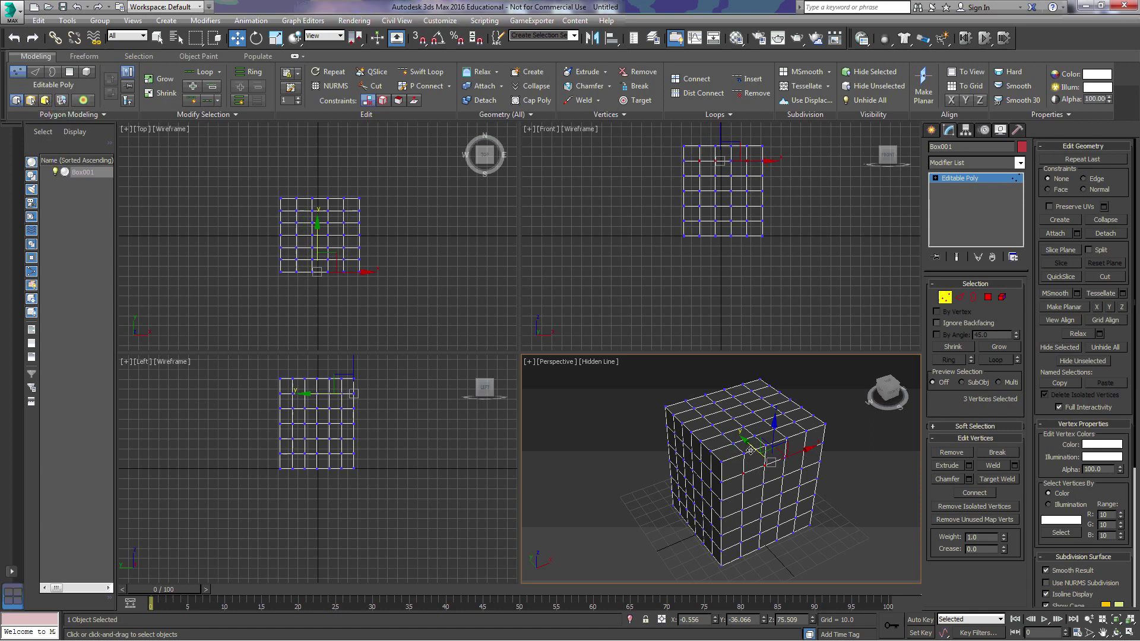
pyautogui.moveTo(749, 446); pyautogui.dragTo(766, 461)
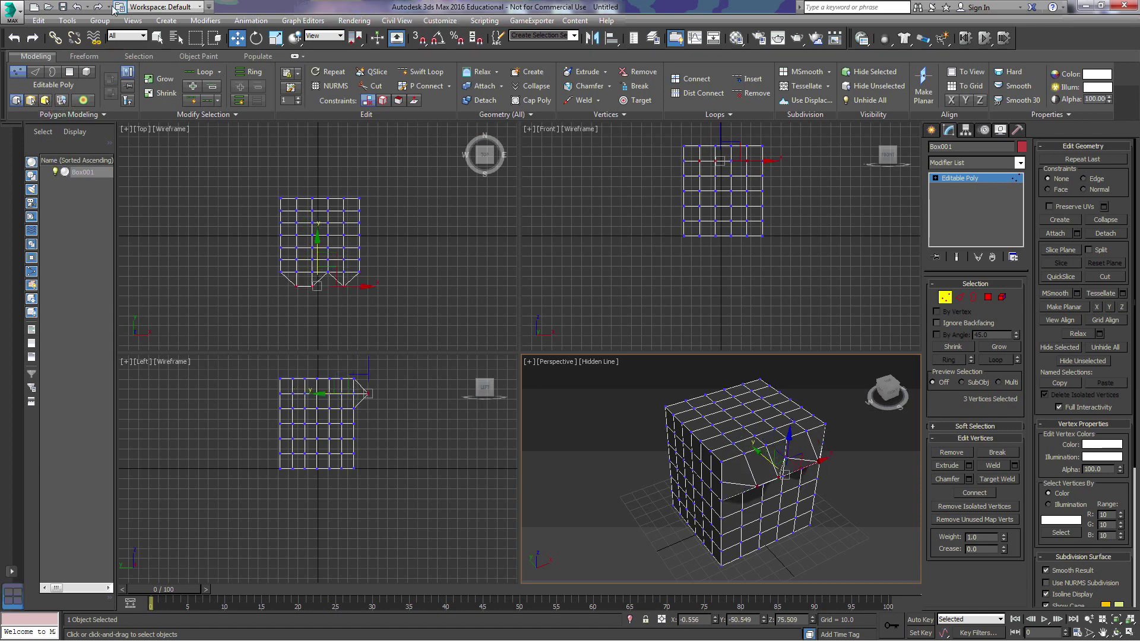
pyautogui.click(77, 7)
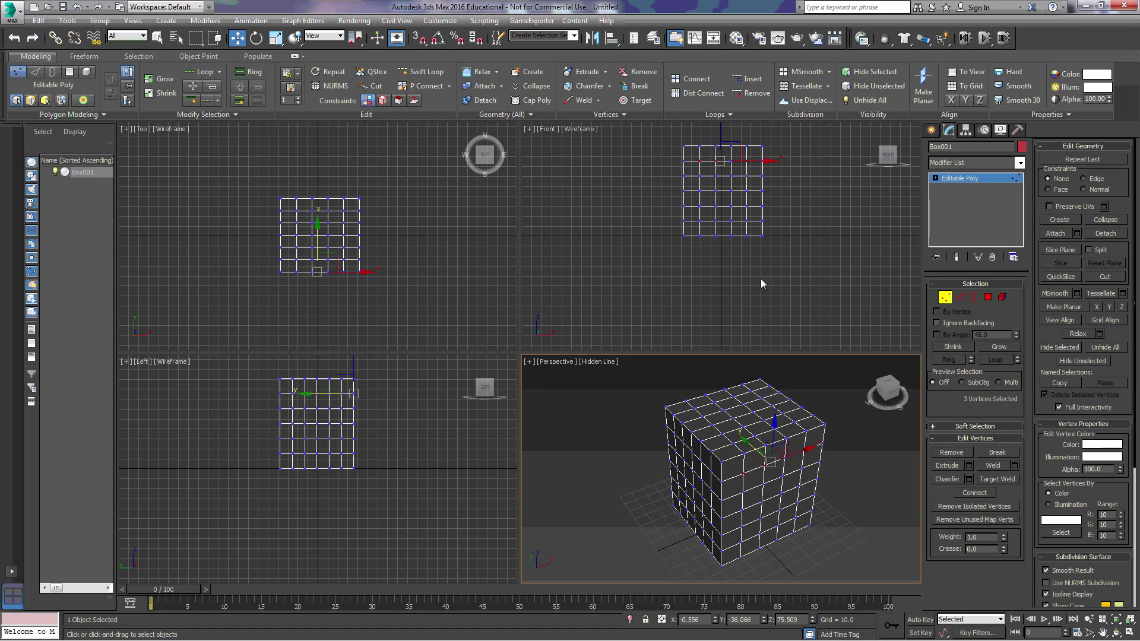
# Select the five horizontal edges below the front face's top row, pull them about 17.5 units outward along Y, and undo the move.
pyautogui.click(960, 297)
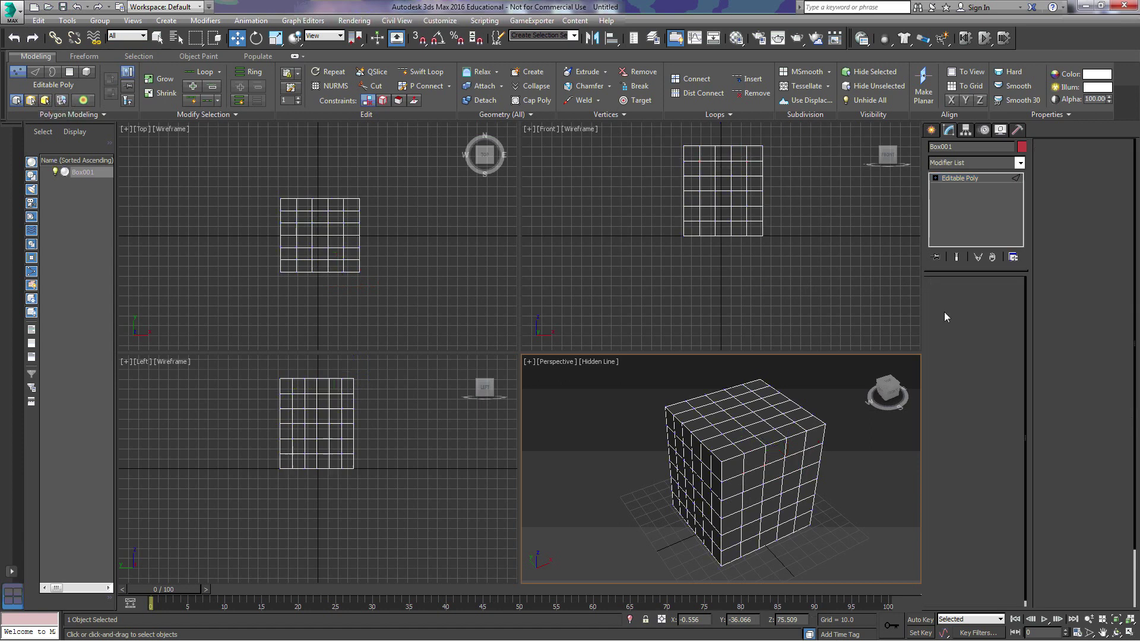
pyautogui.click(735, 477)
pyautogui.keyDown('ctrl'); pyautogui.click(757, 469); pyautogui.keyUp('ctrl')
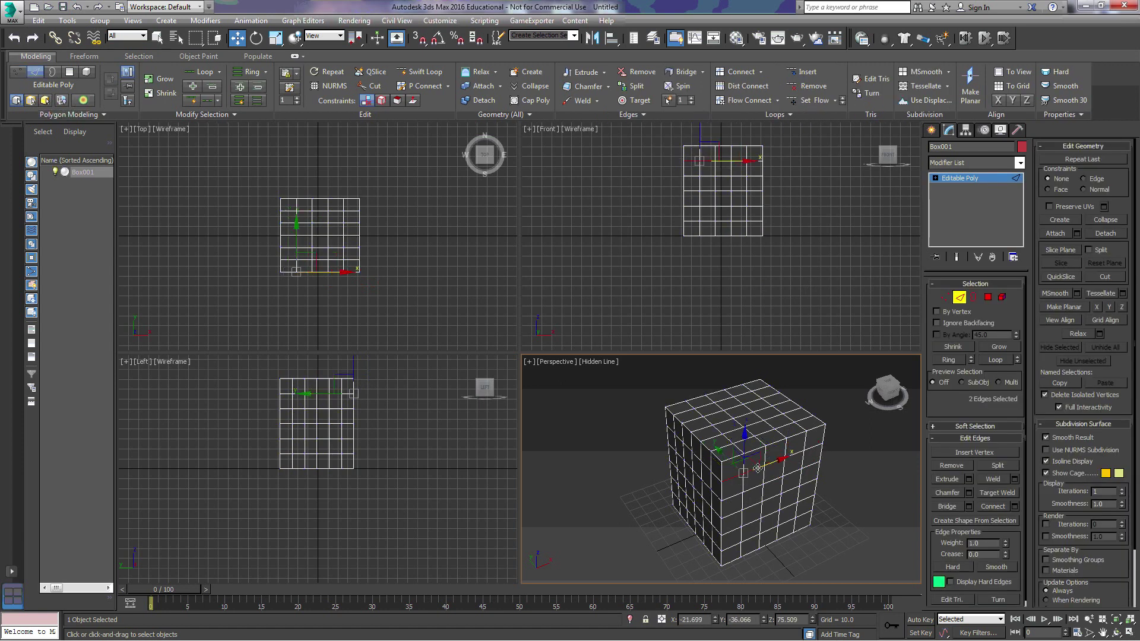
pyautogui.keyDown('ctrl'); pyautogui.click(789, 457); pyautogui.keyUp('ctrl')
pyautogui.keyDown('ctrl'); pyautogui.click(802, 454); pyautogui.keyUp('ctrl')
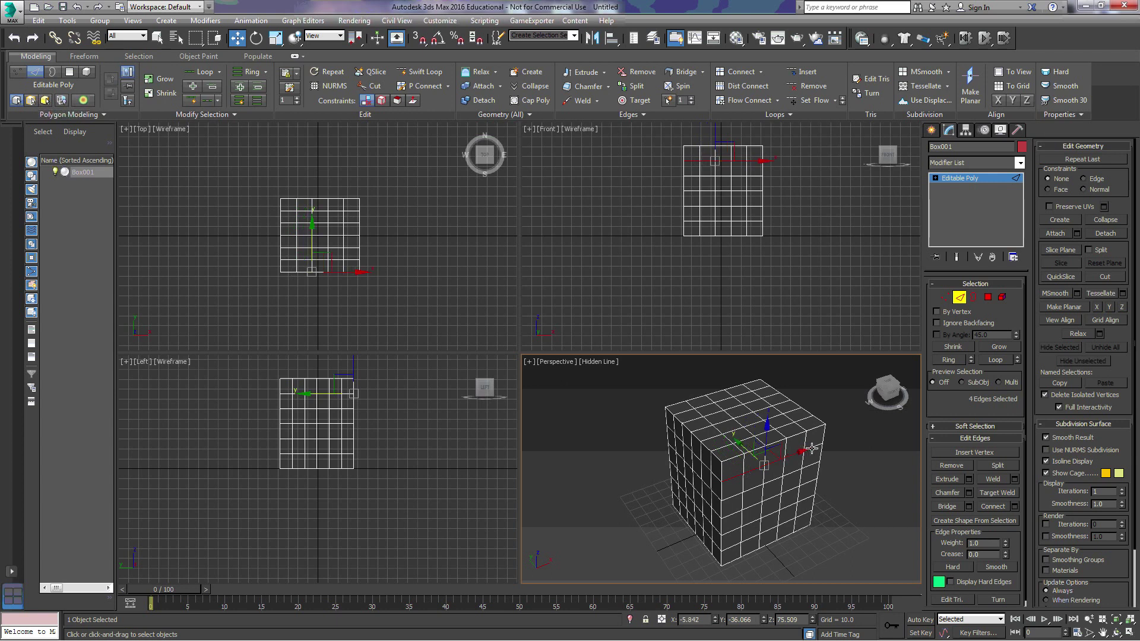
pyautogui.keyDown('ctrl'); pyautogui.click(812, 449); pyautogui.keyUp('ctrl')
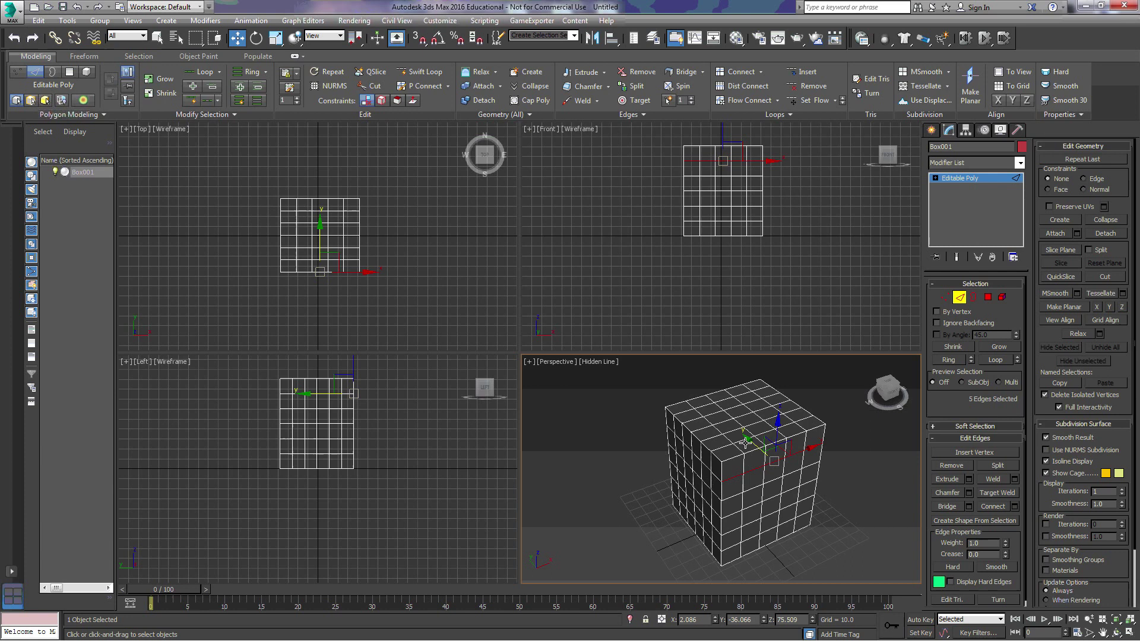
pyautogui.moveTo(746, 440); pyautogui.dragTo(786, 463)
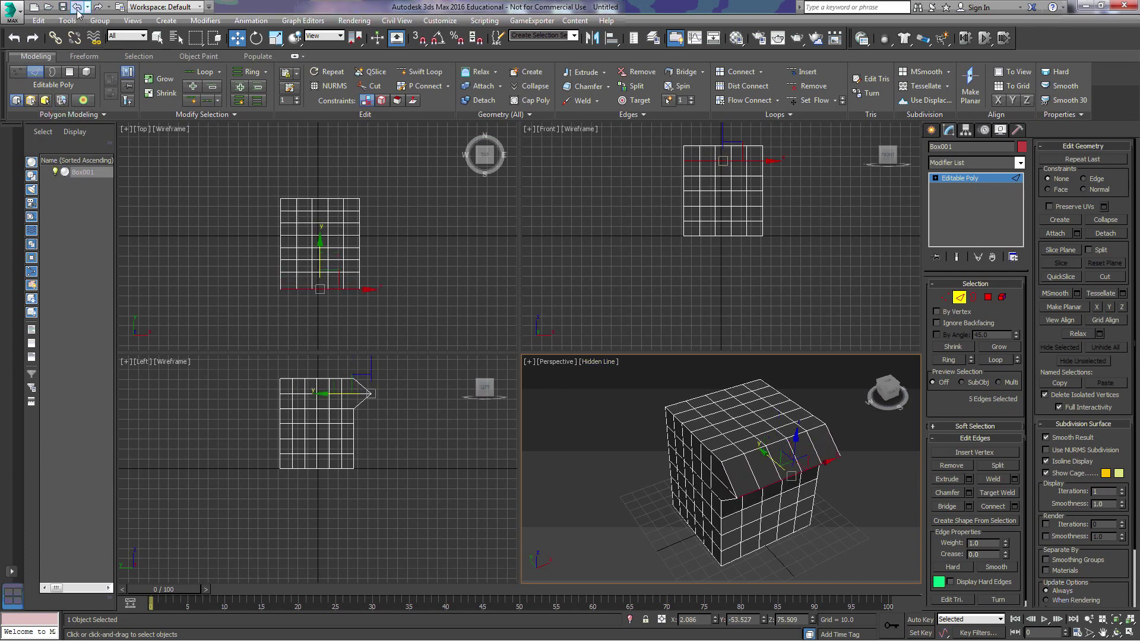
pyautogui.hotkey('ctrl', 'z')
# Select the five polygons in the front face's top row, pull them about 18.7 units outward along Y, undo the move and clear the selection.
pyautogui.click(987, 298)
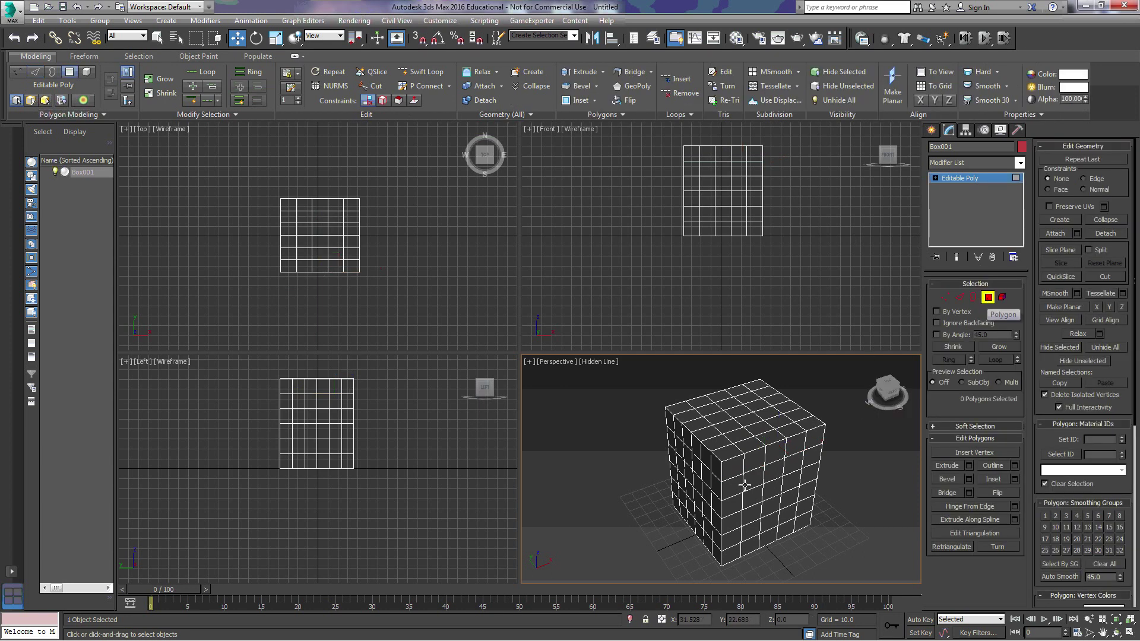
pyautogui.click(732, 470)
pyautogui.keyDown('ctrl'); pyautogui.click(755, 464); pyautogui.keyUp('ctrl')
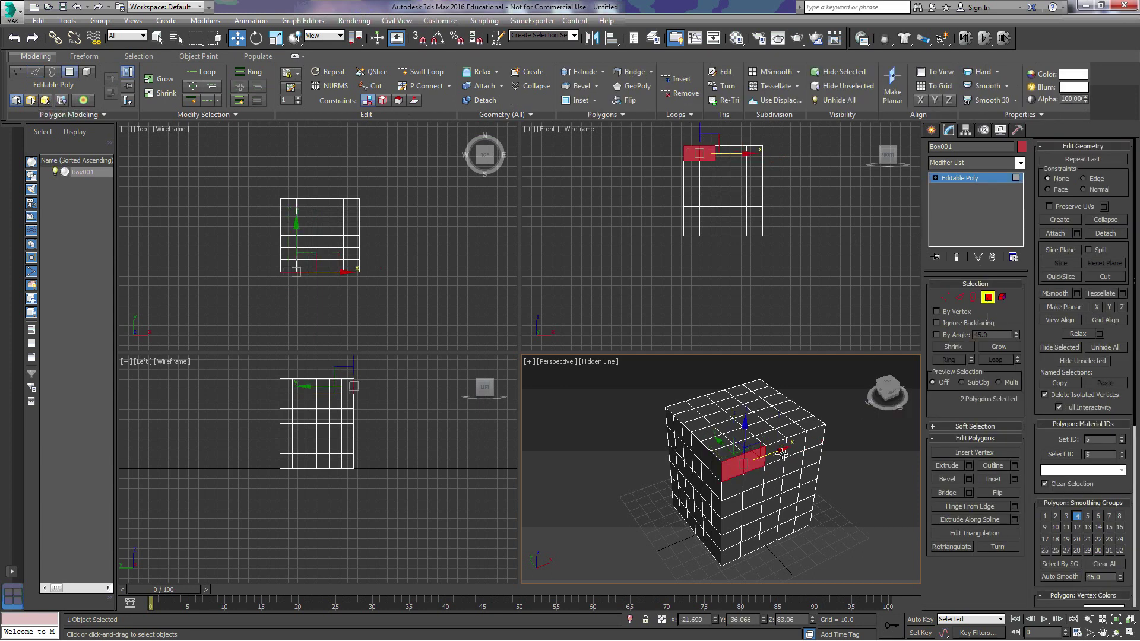
pyautogui.keyDown('ctrl'); pyautogui.click(780, 454); pyautogui.keyUp('ctrl')
pyautogui.keyDown('ctrl'); pyautogui.click(799, 447); pyautogui.keyUp('ctrl')
pyautogui.keyDown('ctrl'); pyautogui.click(816, 443); pyautogui.keyUp('ctrl')
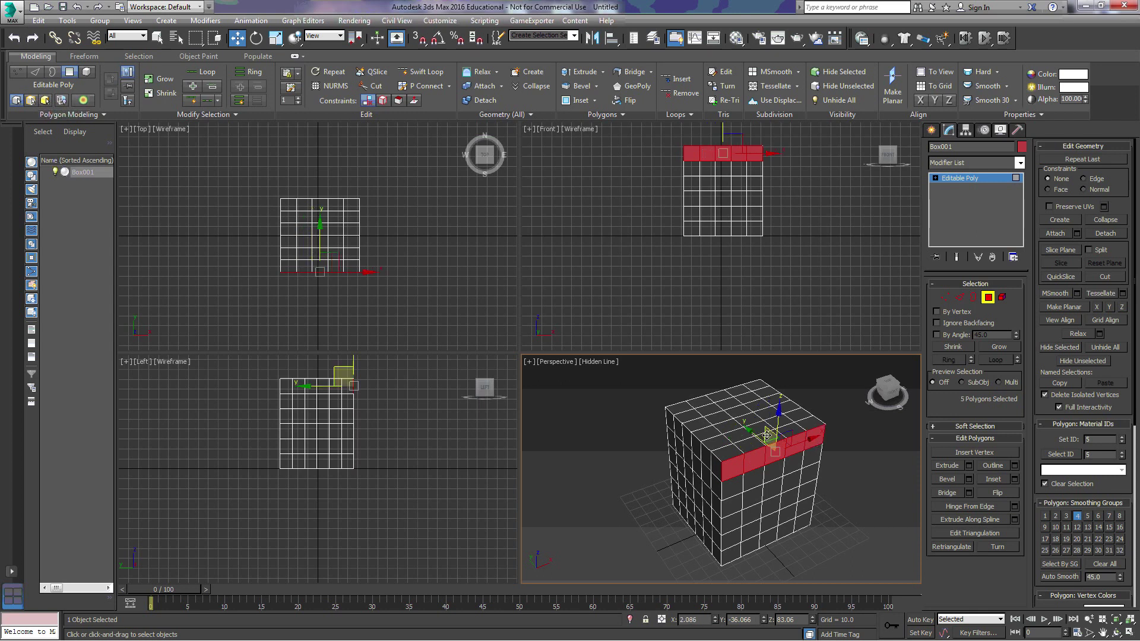
pyautogui.moveTo(749, 435); pyautogui.dragTo(779, 449)
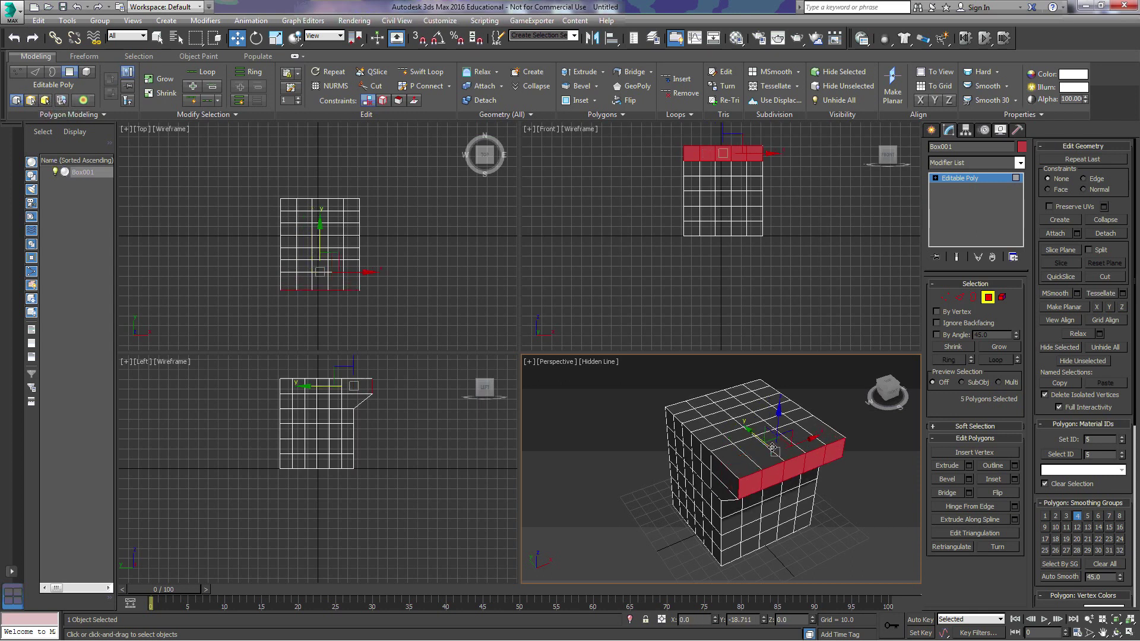
pyautogui.click(888, 387)
pyautogui.keyDown('alt'); pyautogui.moveTo(766, 457); pyautogui.dragTo(816, 484, button='middle'); pyautogui.keyUp('alt')
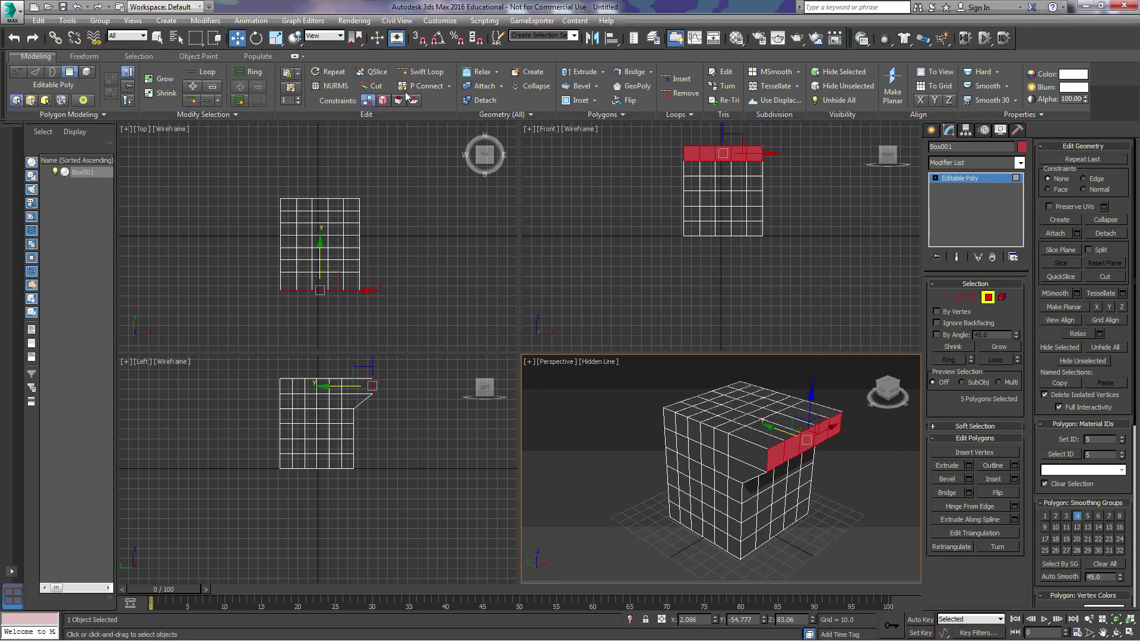
pyautogui.hotkey('ctrl', 'z')
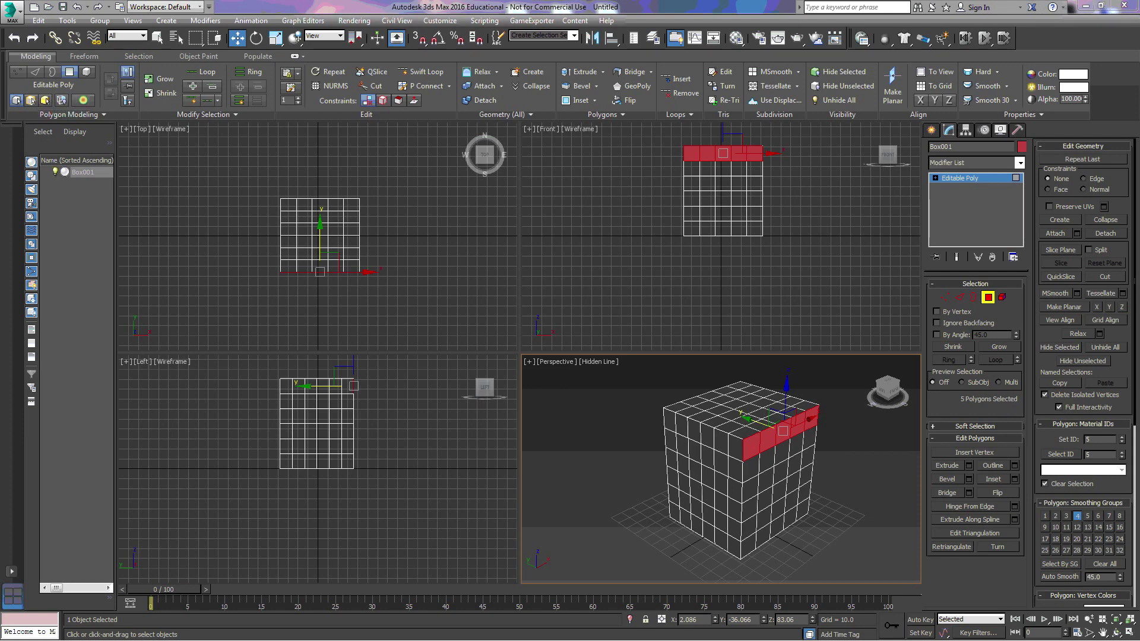
pyautogui.click(860, 448)
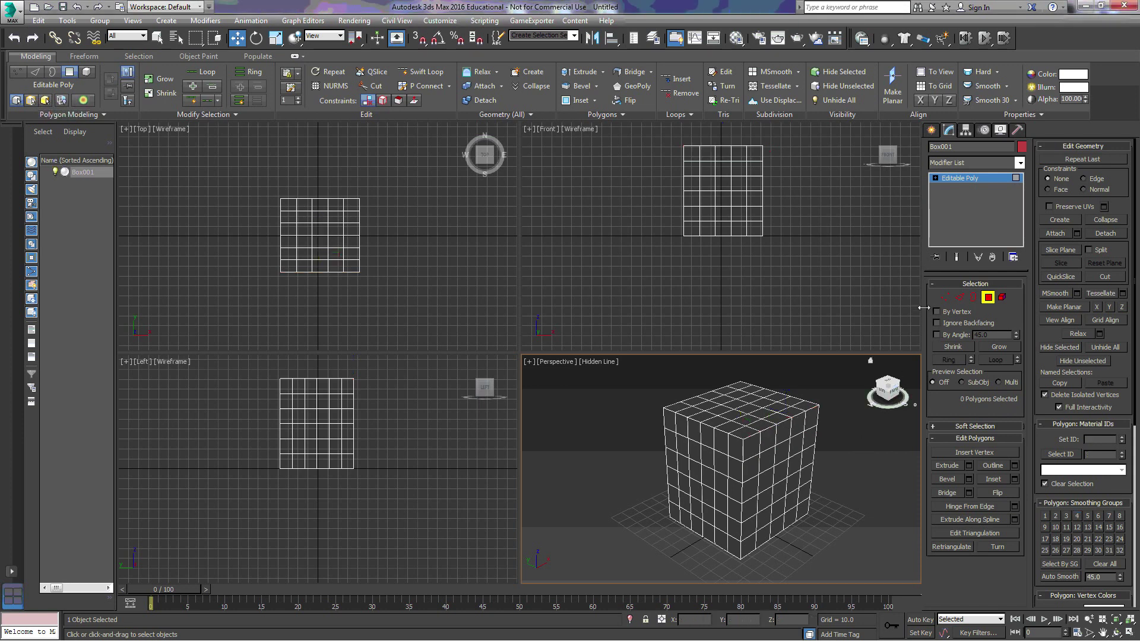
# Expand the horizontal edge below the front face's upper corner polygon into its ring, move the ring along Z, undo the move and clear the selection.
pyautogui.click(960, 297)
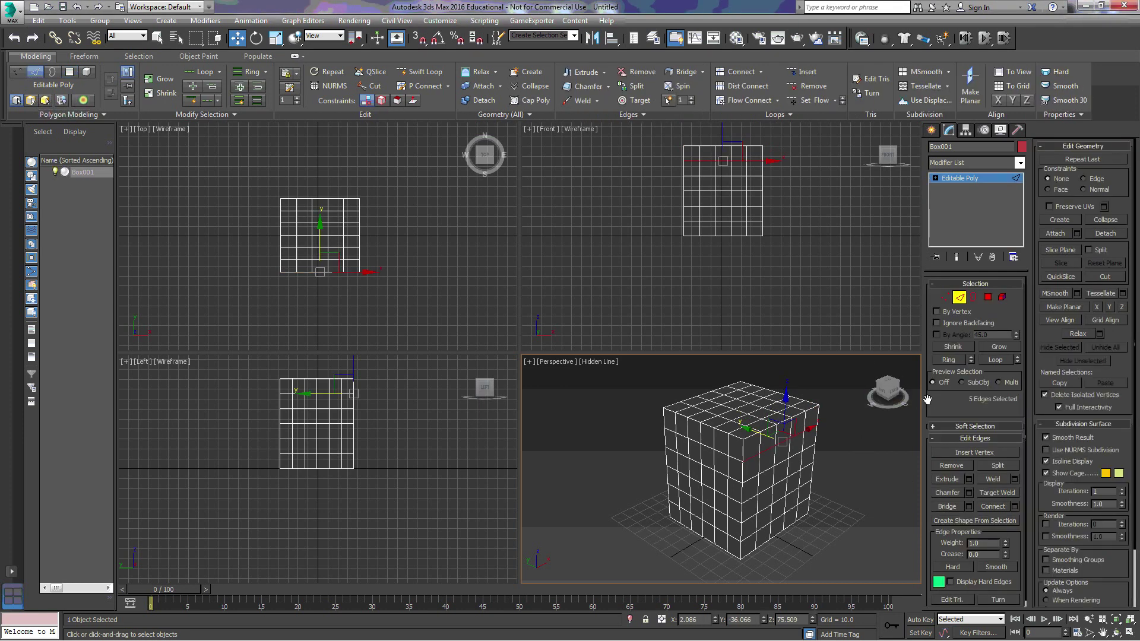
pyautogui.click(626, 449)
pyautogui.click(750, 458)
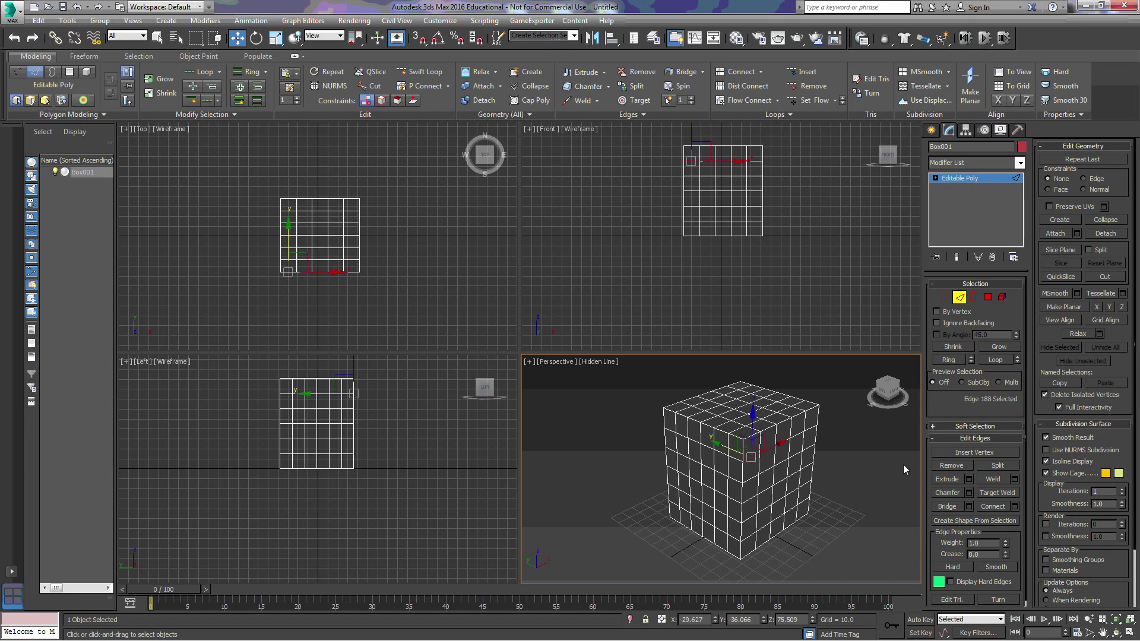
pyautogui.click(953, 360)
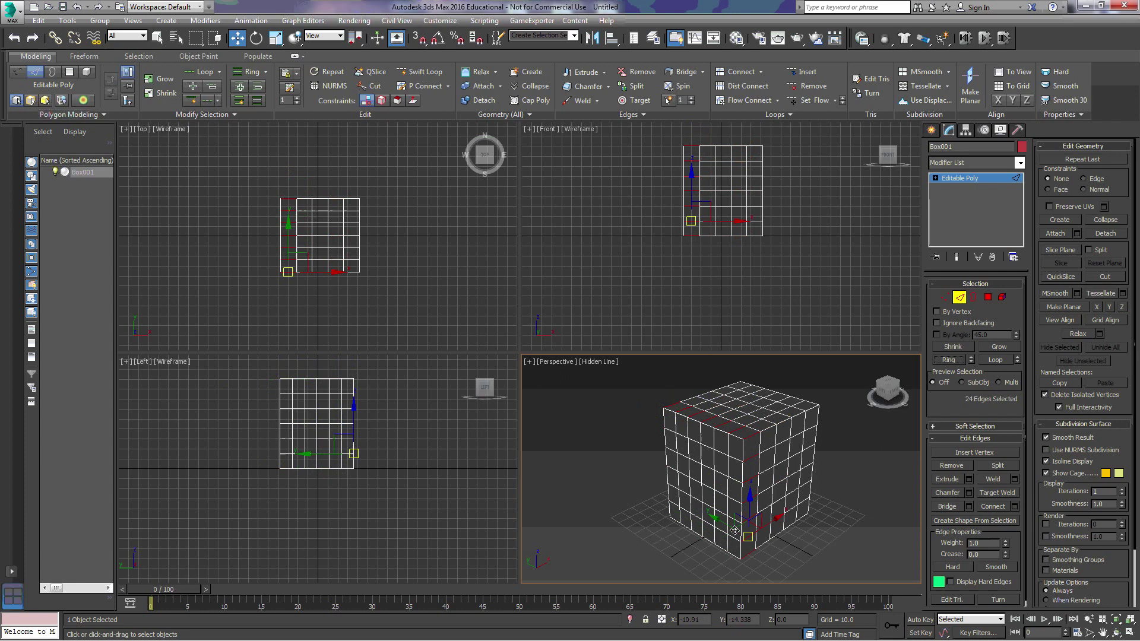
pyautogui.moveTo(737, 395); pyautogui.dragTo(741, 432)
pyautogui.click(76, 7)
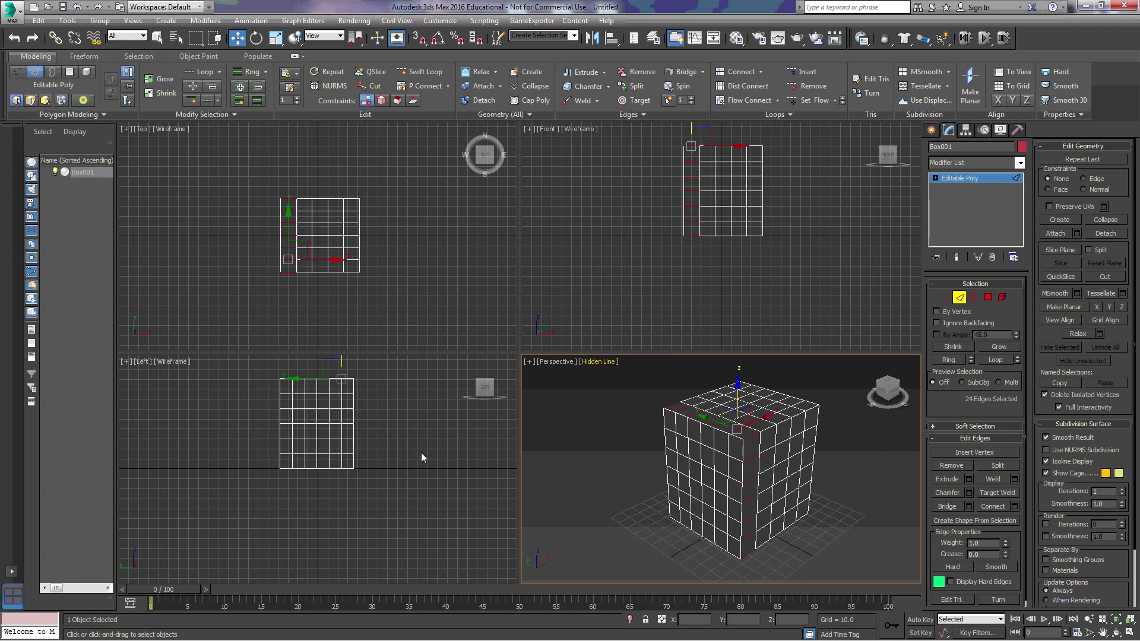
pyautogui.click(589, 514)
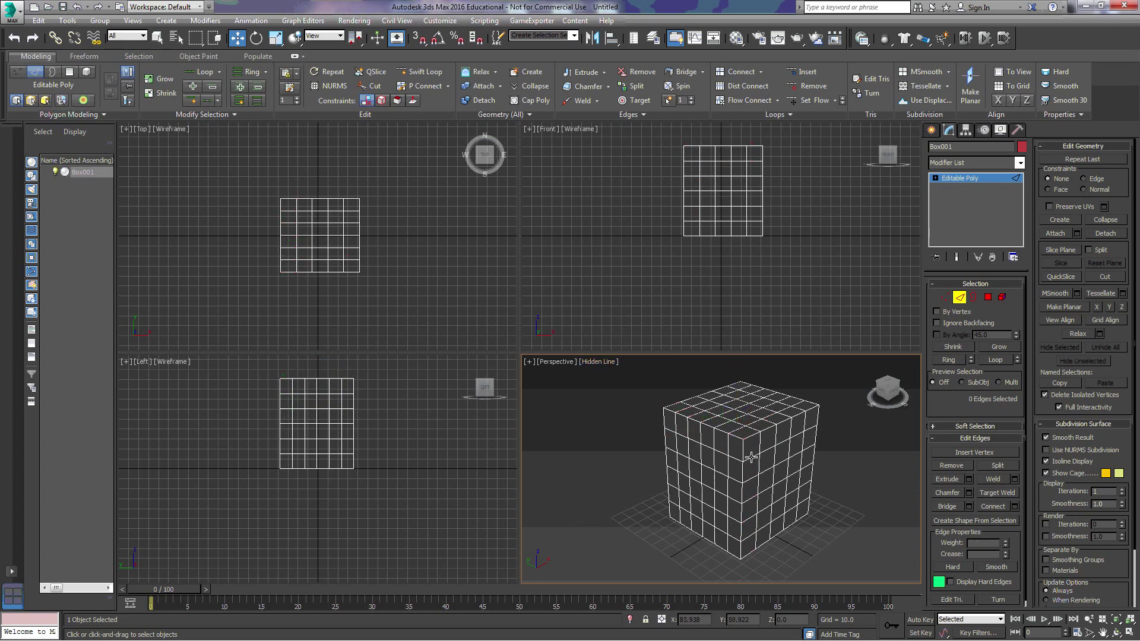
# Expand the same corner edge into its full loop, shift the loop about 18 units along X, and undo the move.
pyautogui.click(751, 456)
pyautogui.click(997, 361)
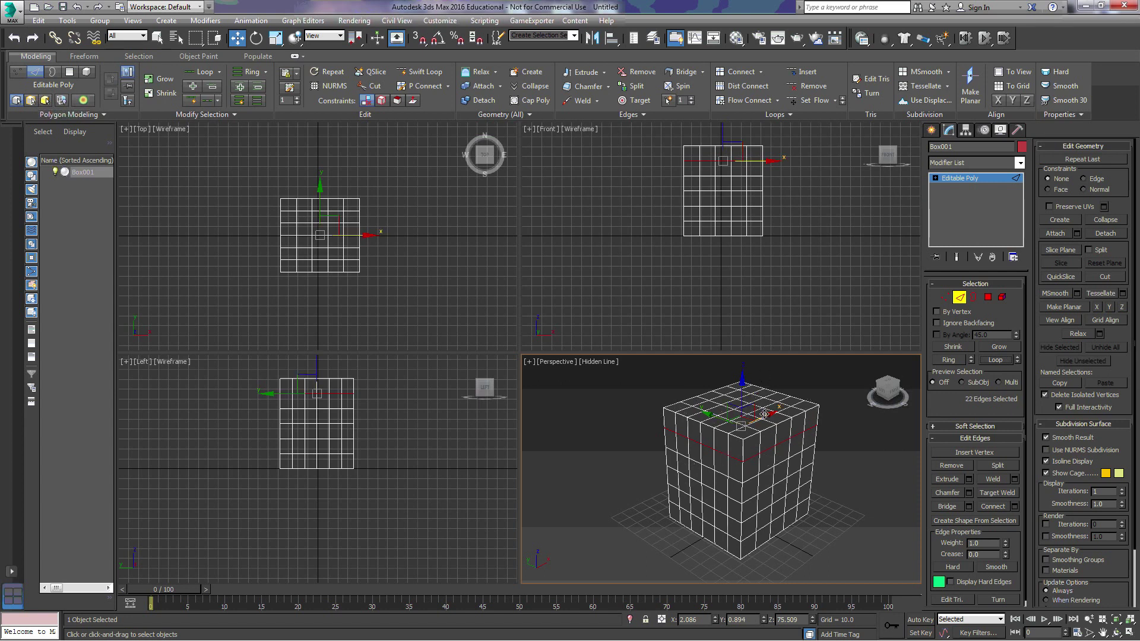
pyautogui.moveTo(768, 416)
pyautogui.mouseDown()
pyautogui.moveTo(785, 408)
pyautogui.moveTo(738, 416)
pyautogui.moveTo(783, 405)
pyautogui.mouseUp()
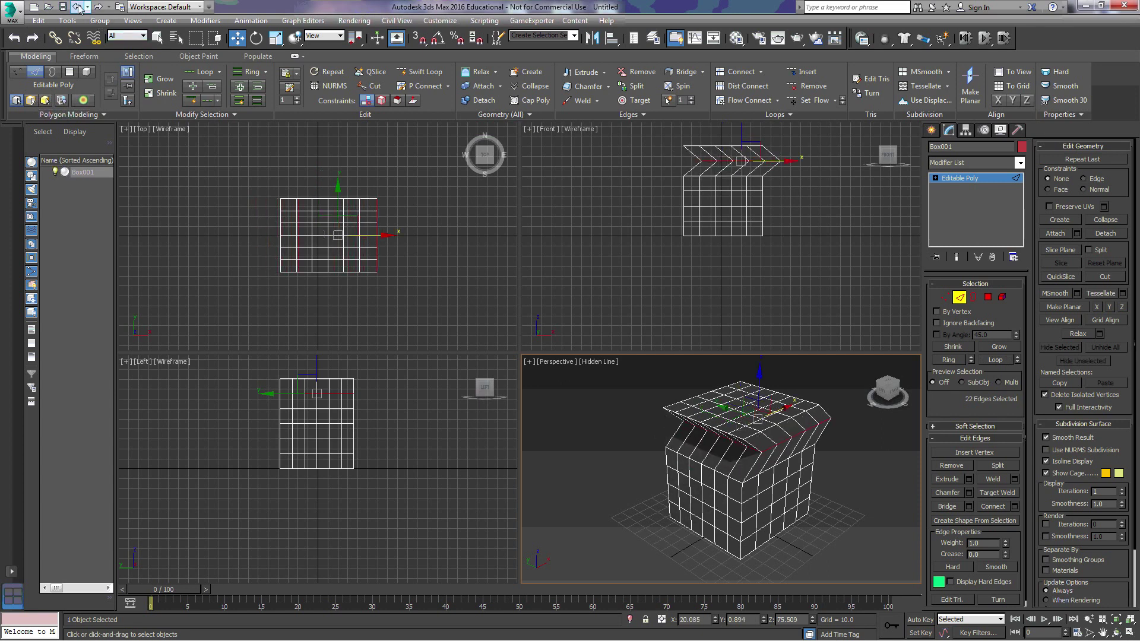
pyautogui.click(77, 7)
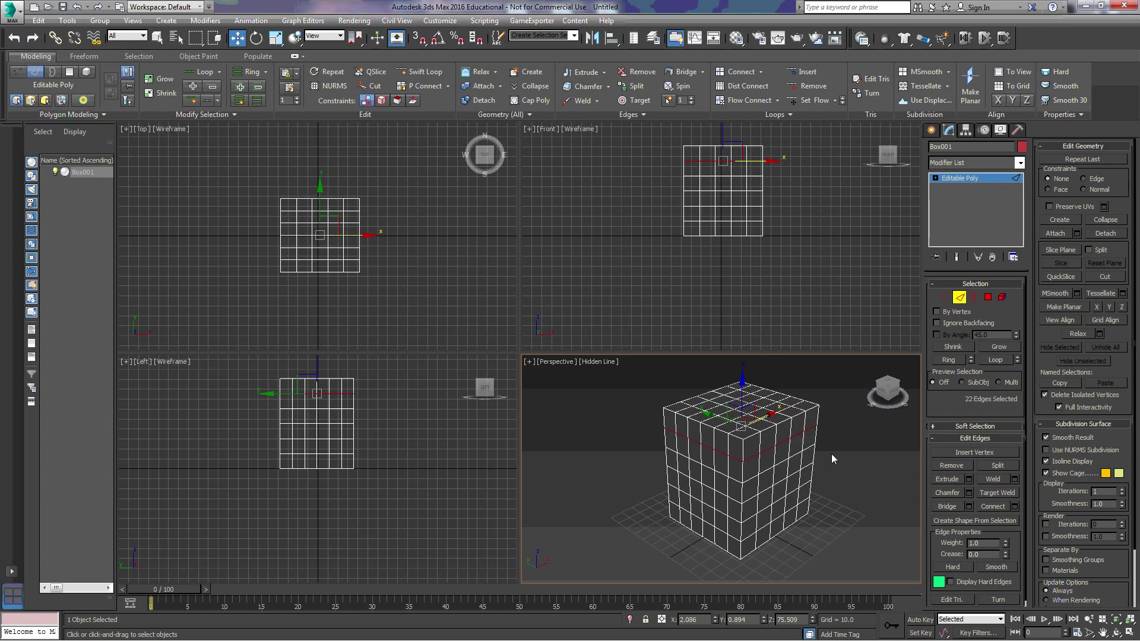
# Extrude the front face's upper corner polygon by about 28.3 units, view it from another angle, and undo the extrusion.
pyautogui.click(988, 298)
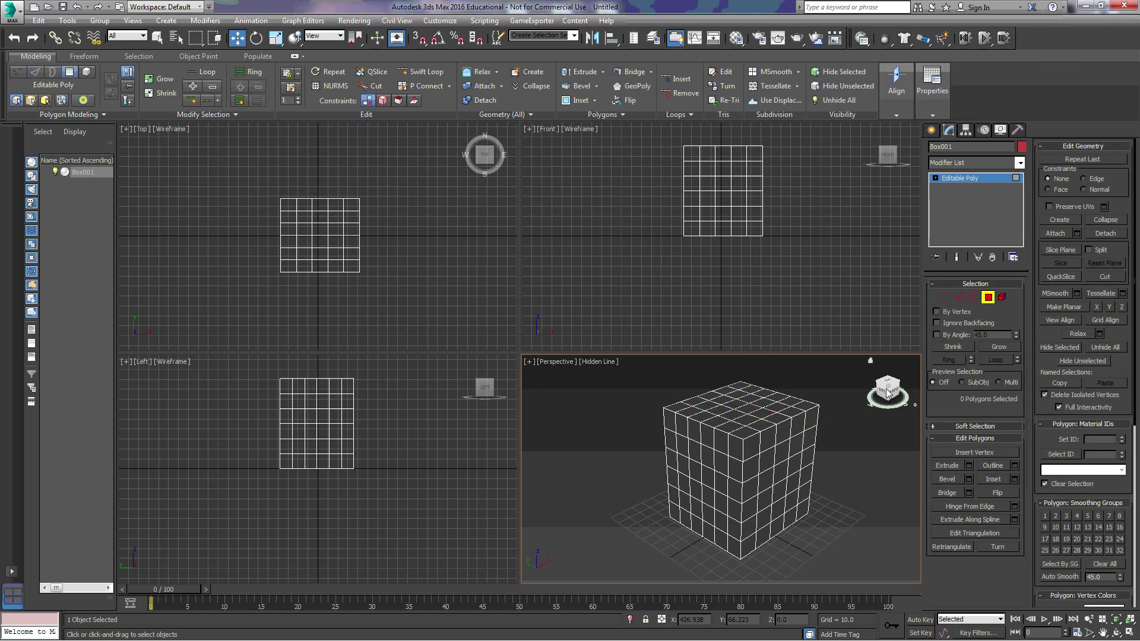
pyautogui.click(751, 447)
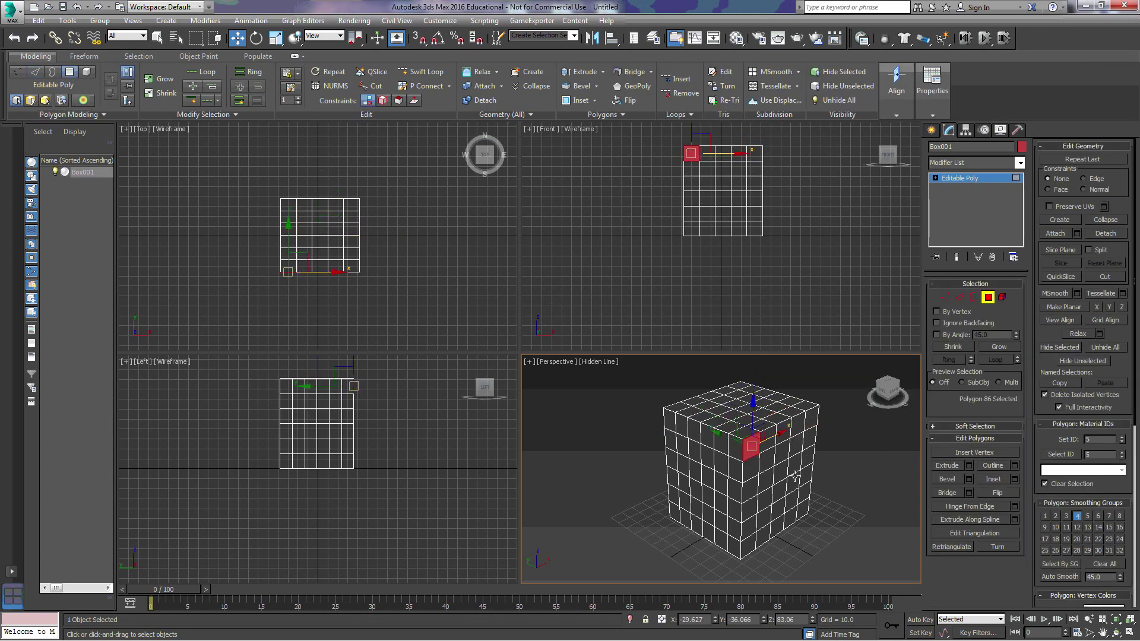
pyautogui.click(970, 466)
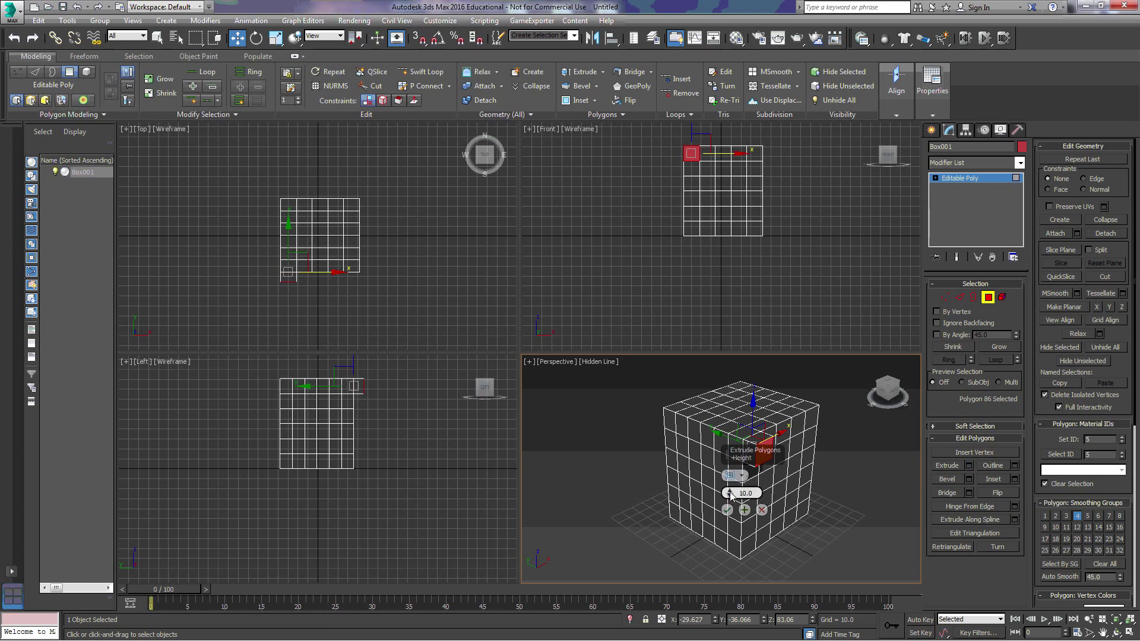
pyautogui.moveTo(730, 494); pyautogui.dragTo(728, 463)
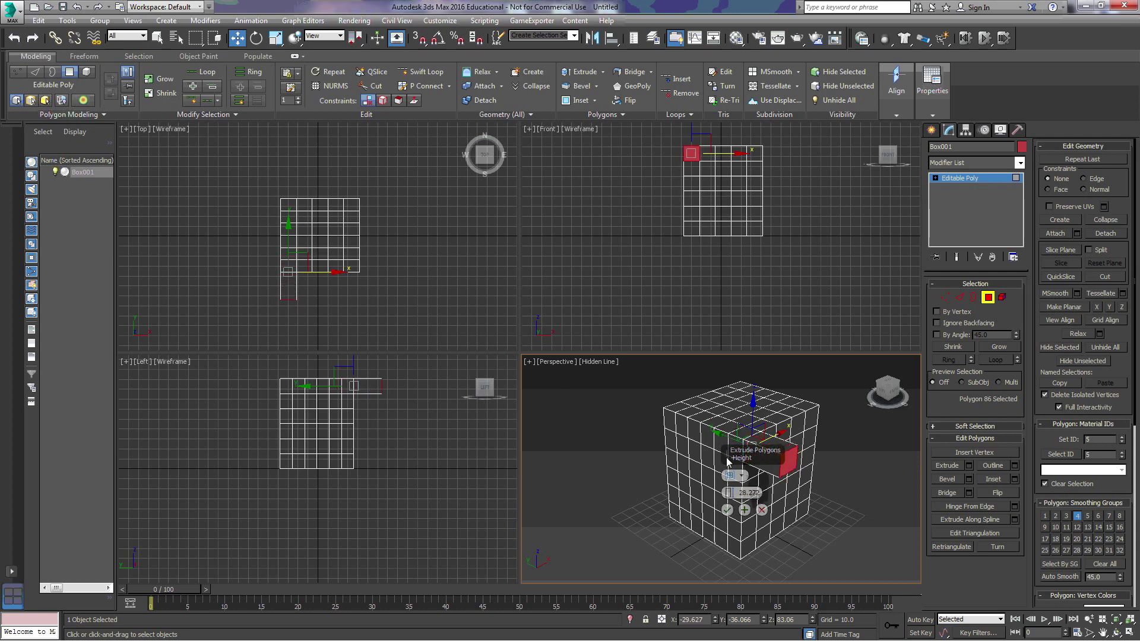
pyautogui.click(728, 511)
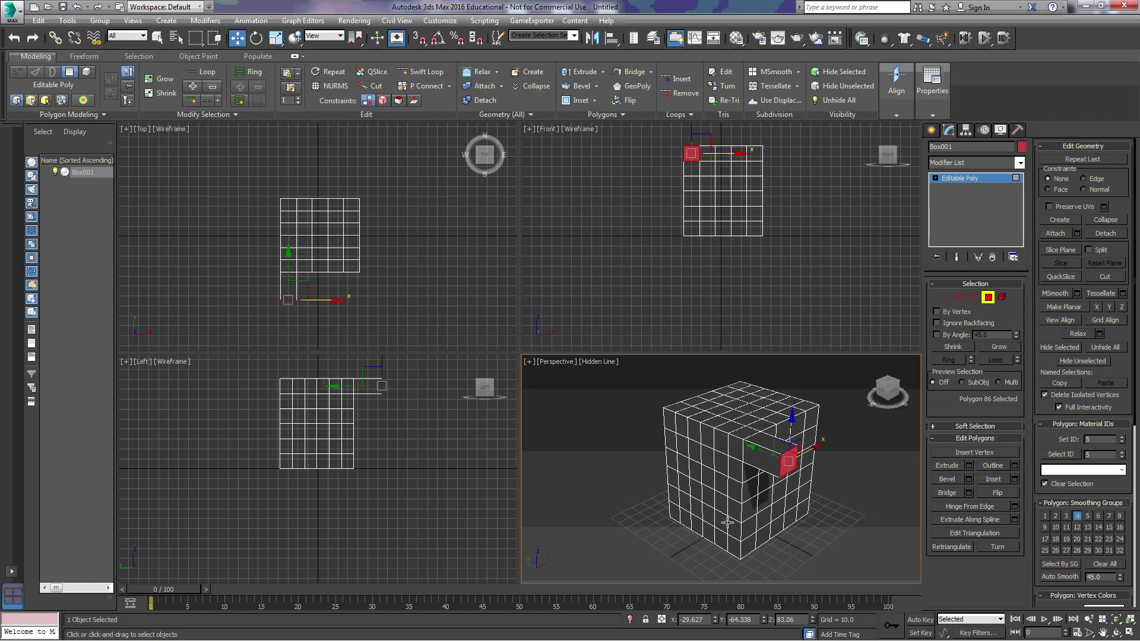
pyautogui.moveTo(891, 390); pyautogui.dragTo(850, 404)
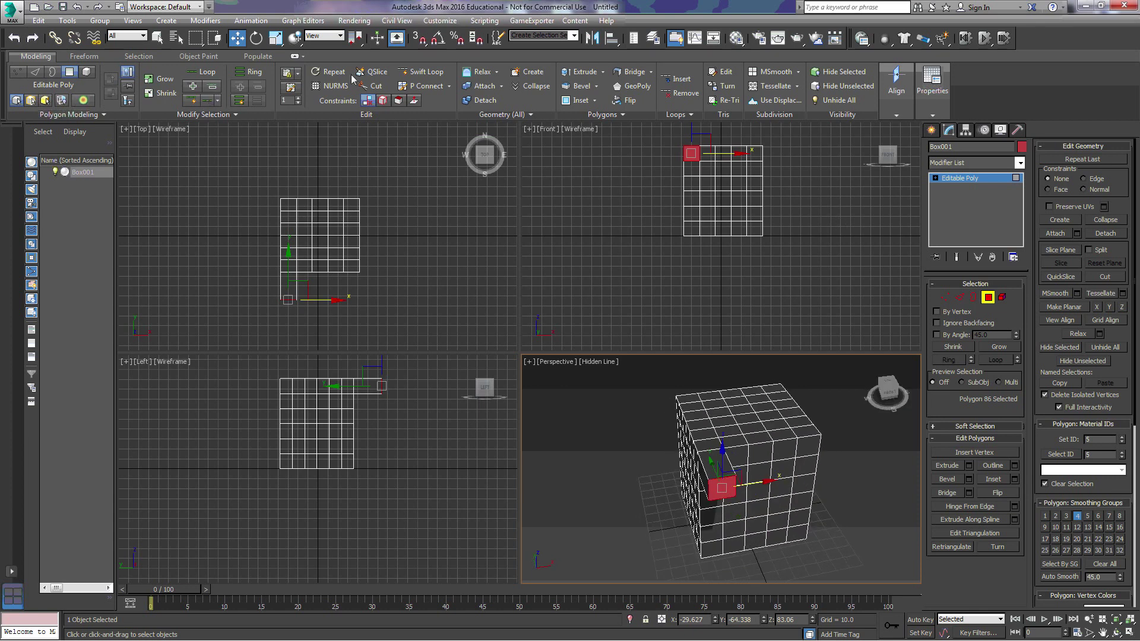
pyautogui.click(78, 8)
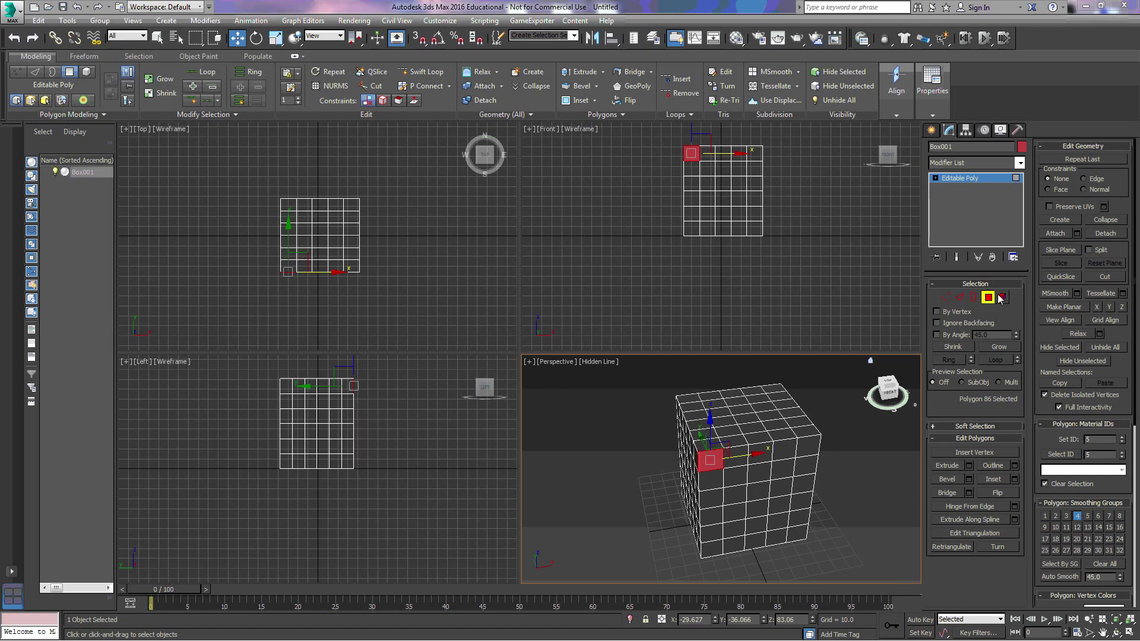
# QuickSlice the whole box diagonally across the upper part of the front face, and return to polygon selection with the Move tool.
pyautogui.click(987, 298)
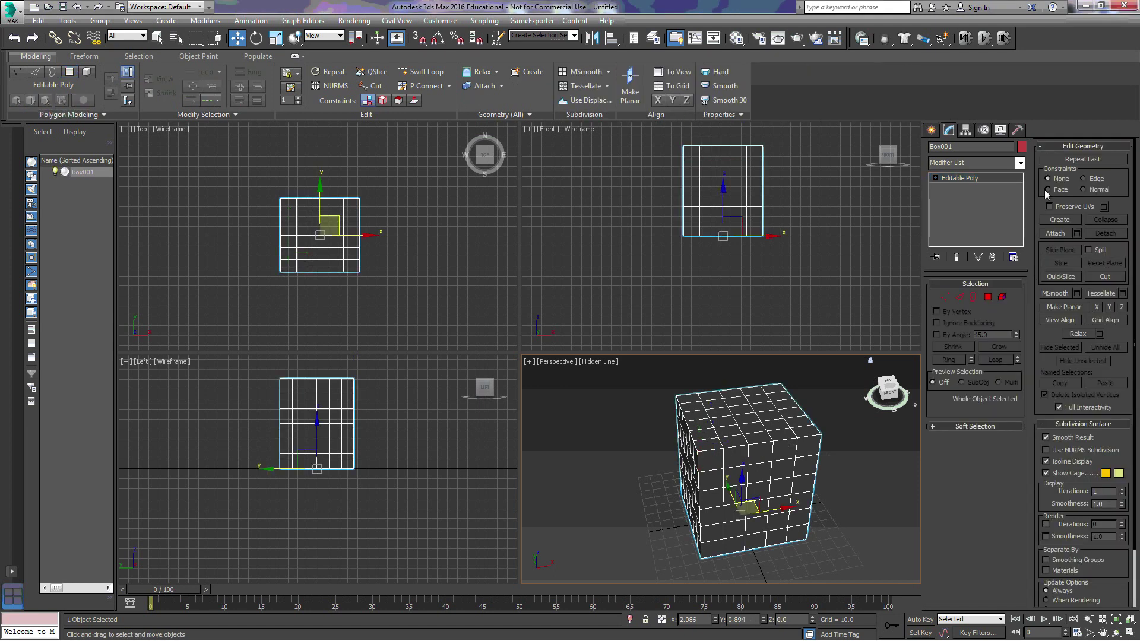
pyautogui.click(1061, 278)
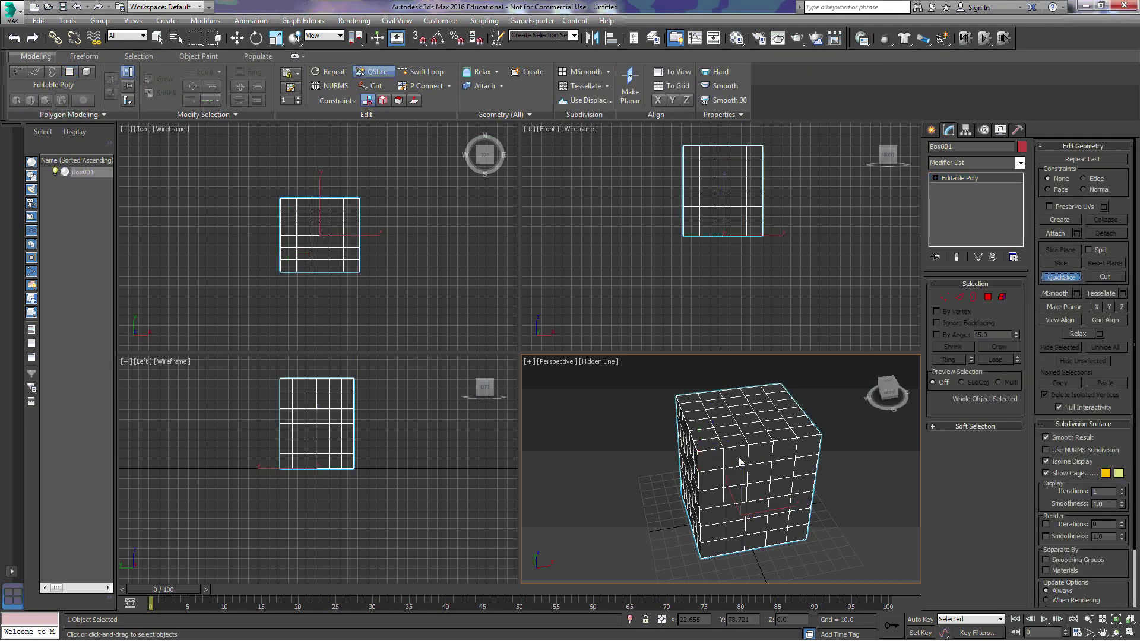
pyautogui.click(777, 448)
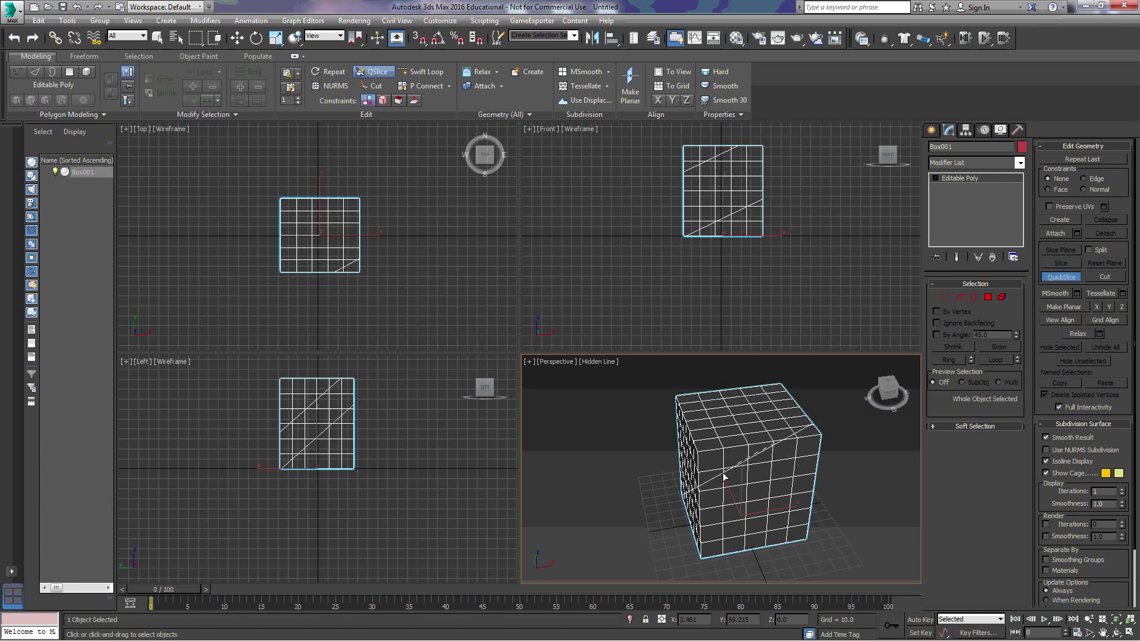
pyautogui.click(989, 298)
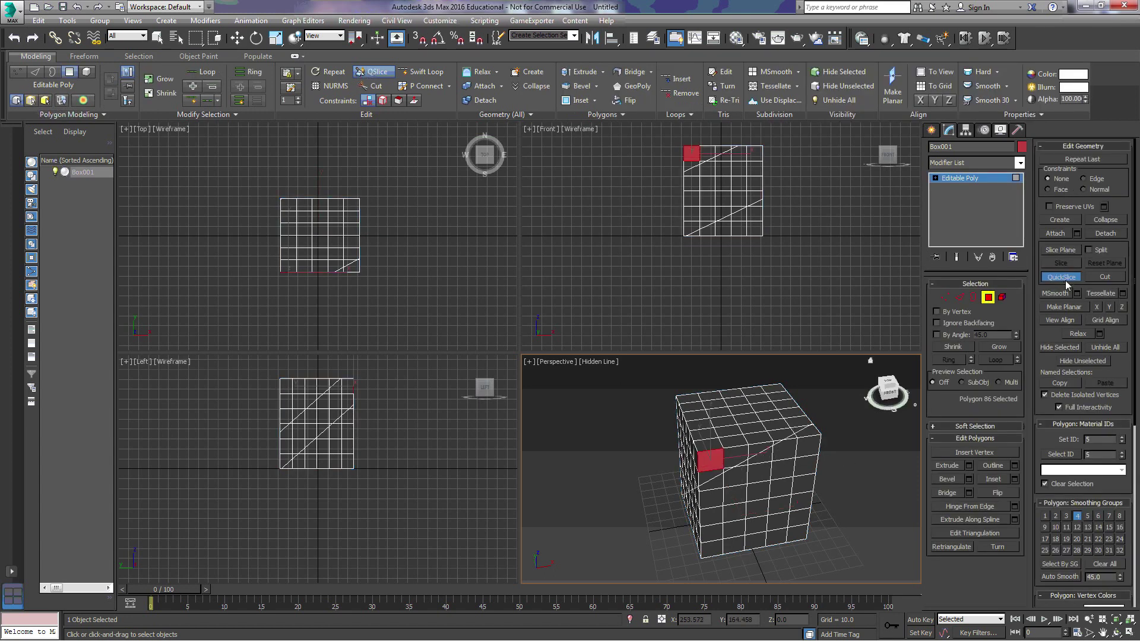
pyautogui.press('w')
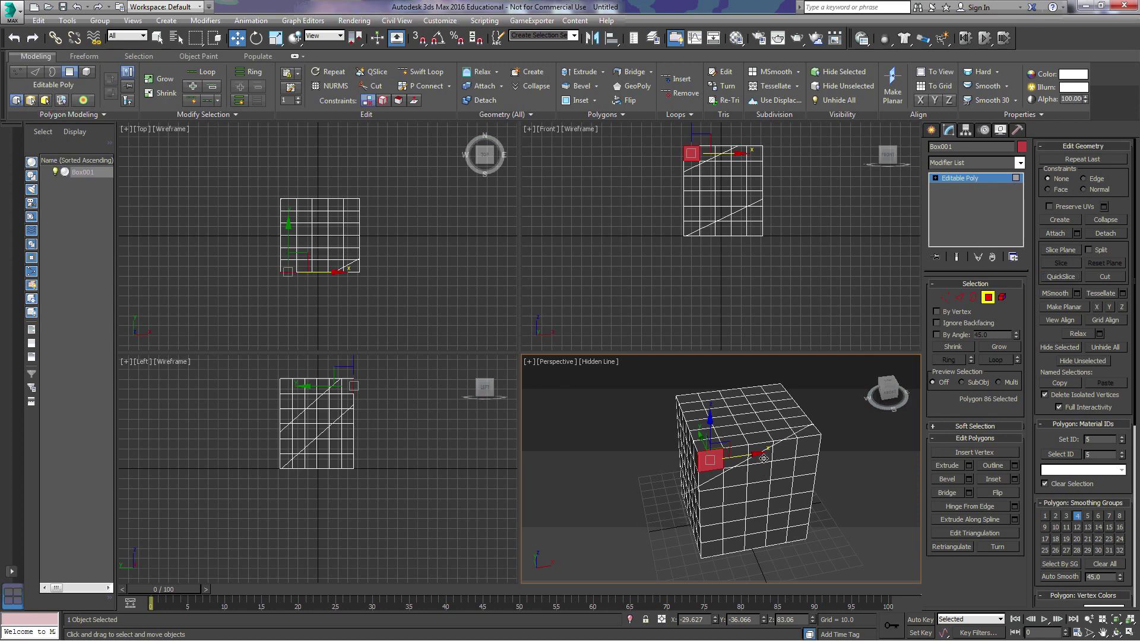
# Select the polygon below the slice line in the middle of the front face's top row and pull it about 16.7 units outward along Y.
pyautogui.click(841, 433)
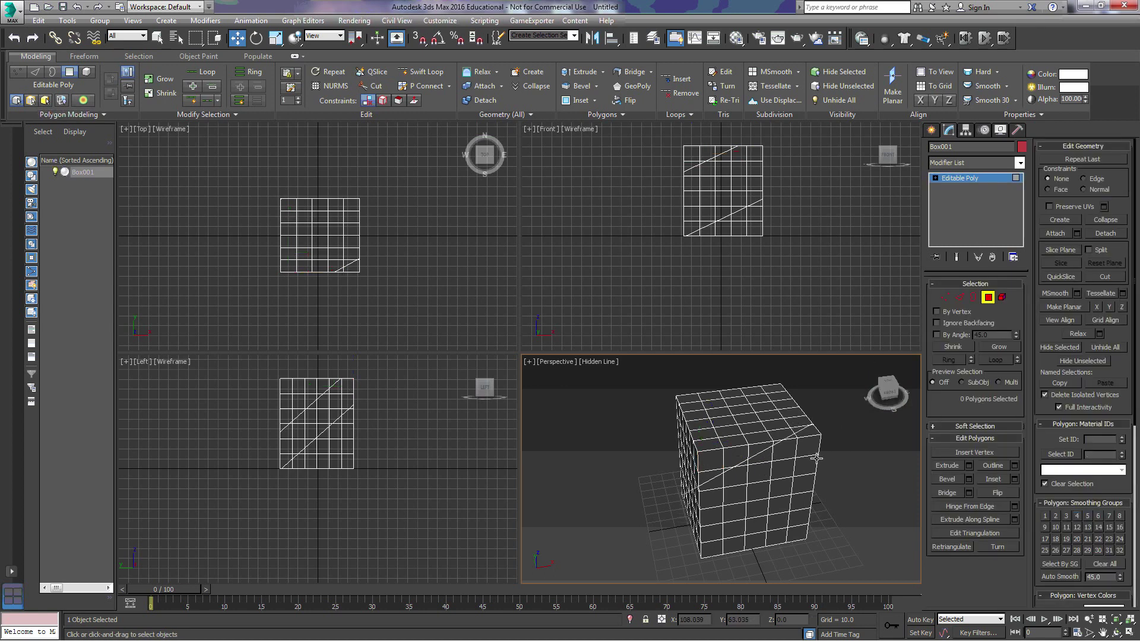
pyautogui.click(764, 462)
pyautogui.moveTo(748, 438); pyautogui.dragTo(769, 460)
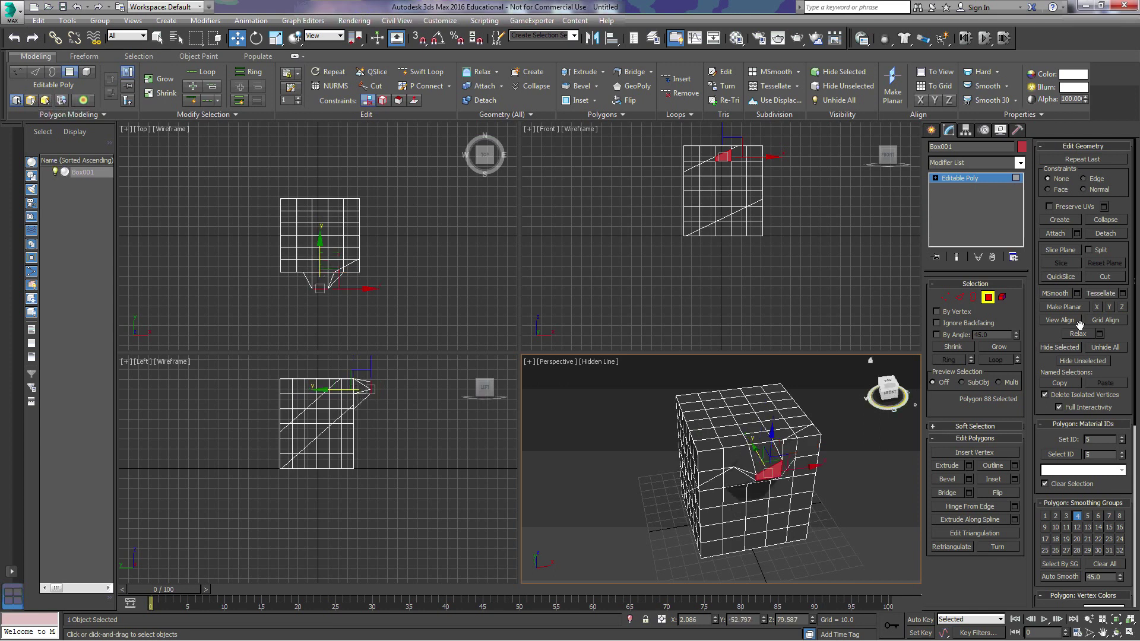
# Cut irregular freehand edges across the box's top face, extending to its far corner, and return to the Move tool.
pyautogui.click(1106, 277)
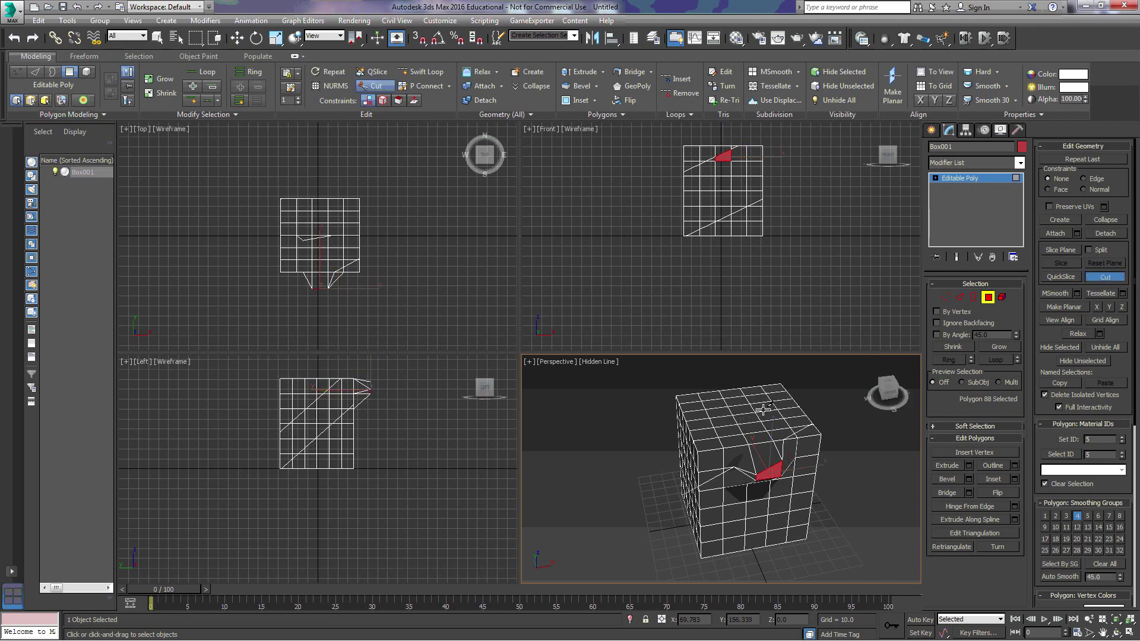
pyautogui.click(796, 401)
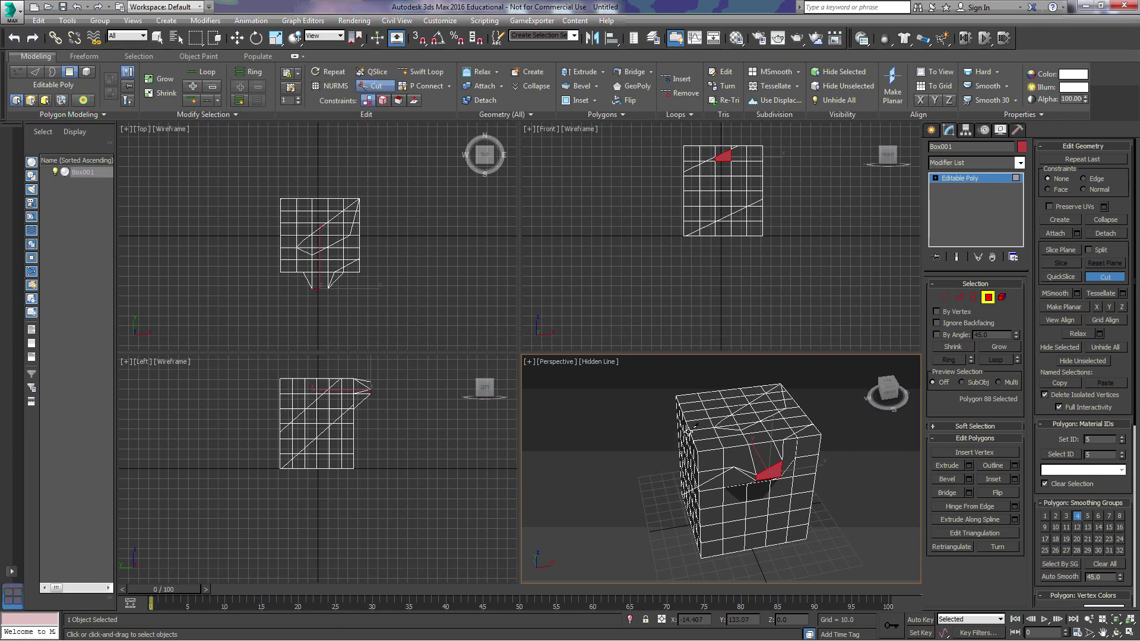
pyautogui.click(706, 402)
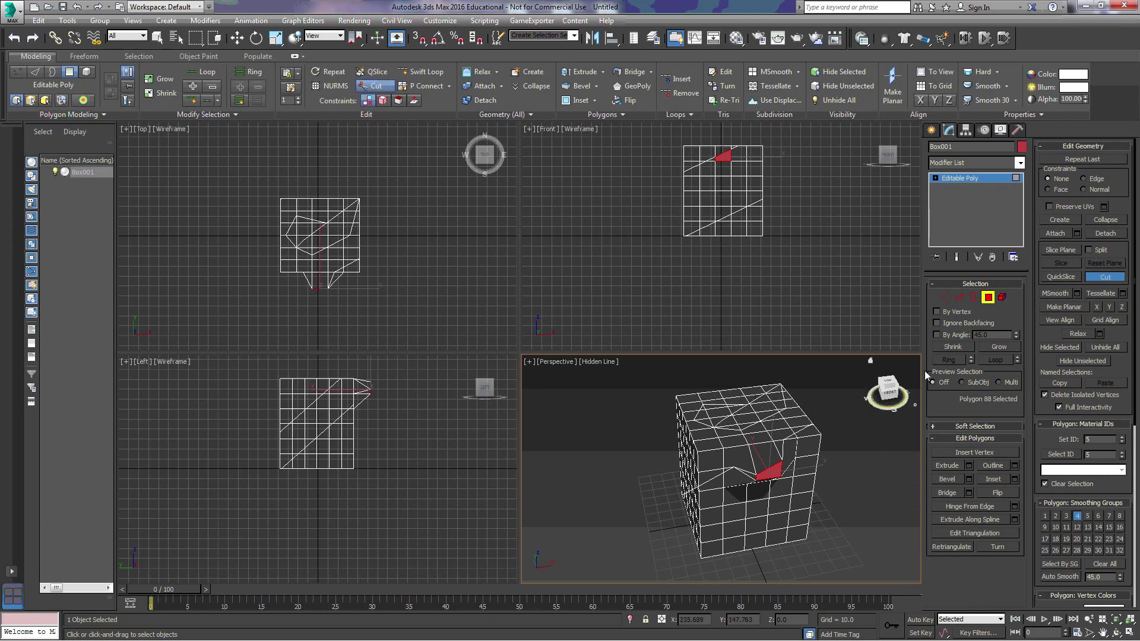
pyautogui.press('w')
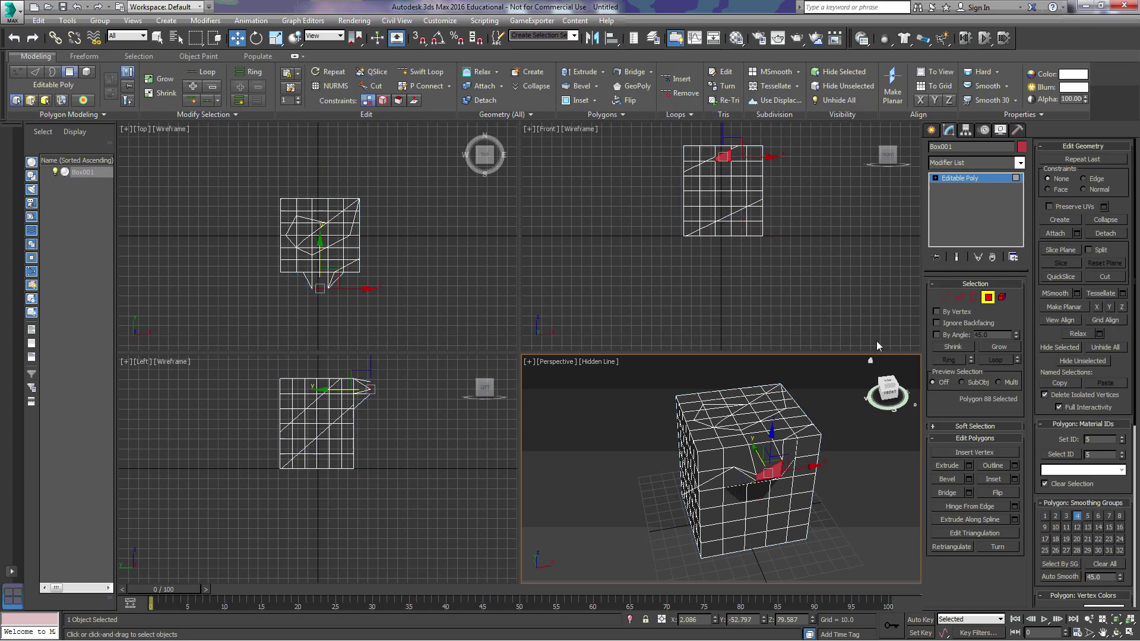
# Raise a small polygon inside the top face's cut about 42.8 units and the one at the far corner about 63.6 units along Z.
pyautogui.click(719, 420)
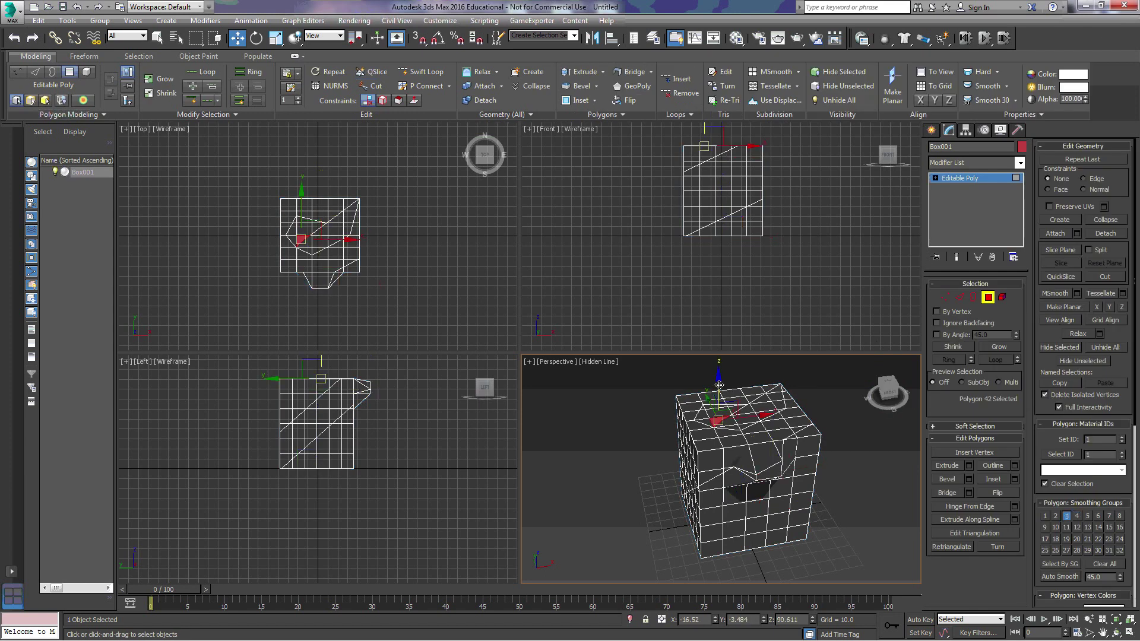
pyautogui.moveTo(719, 386); pyautogui.dragTo(723, 350)
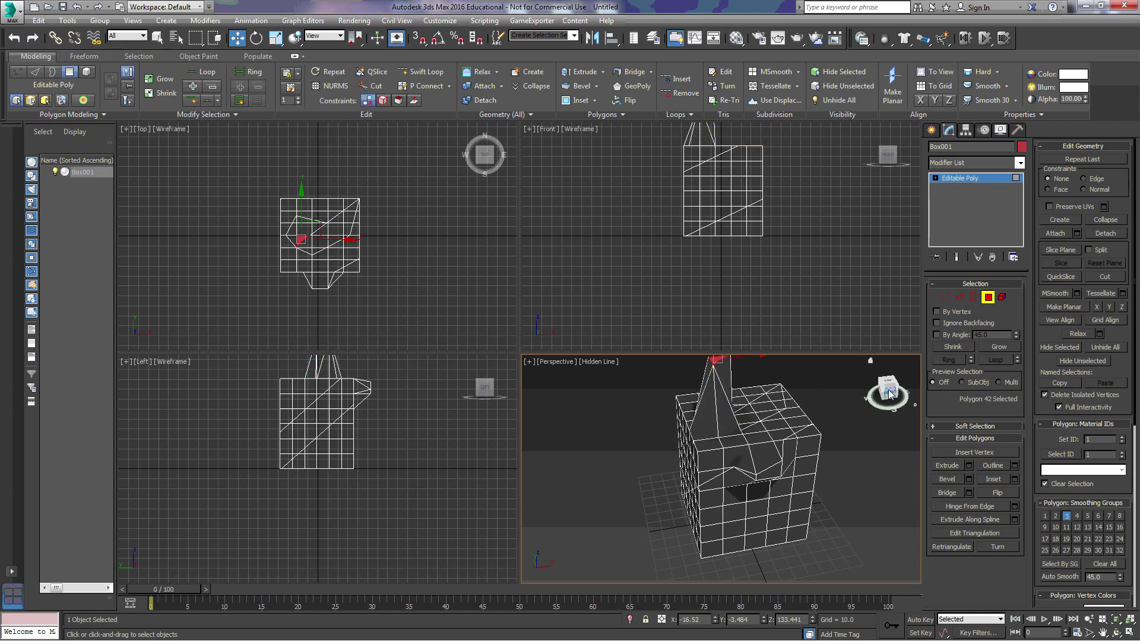
pyautogui.moveTo(894, 393); pyautogui.dragTo(876, 423)
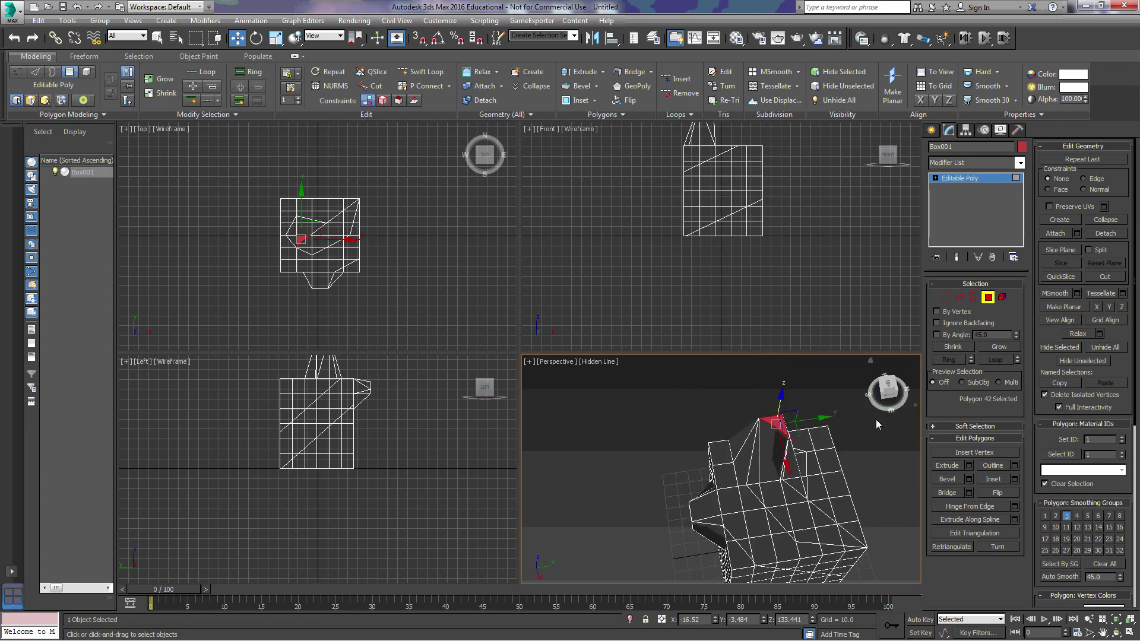
pyautogui.moveTo(890, 468); pyautogui.dragTo(859, 438, button='middle')
pyautogui.moveTo(859, 438); pyautogui.dragTo(833, 420)
pyautogui.click(776, 473)
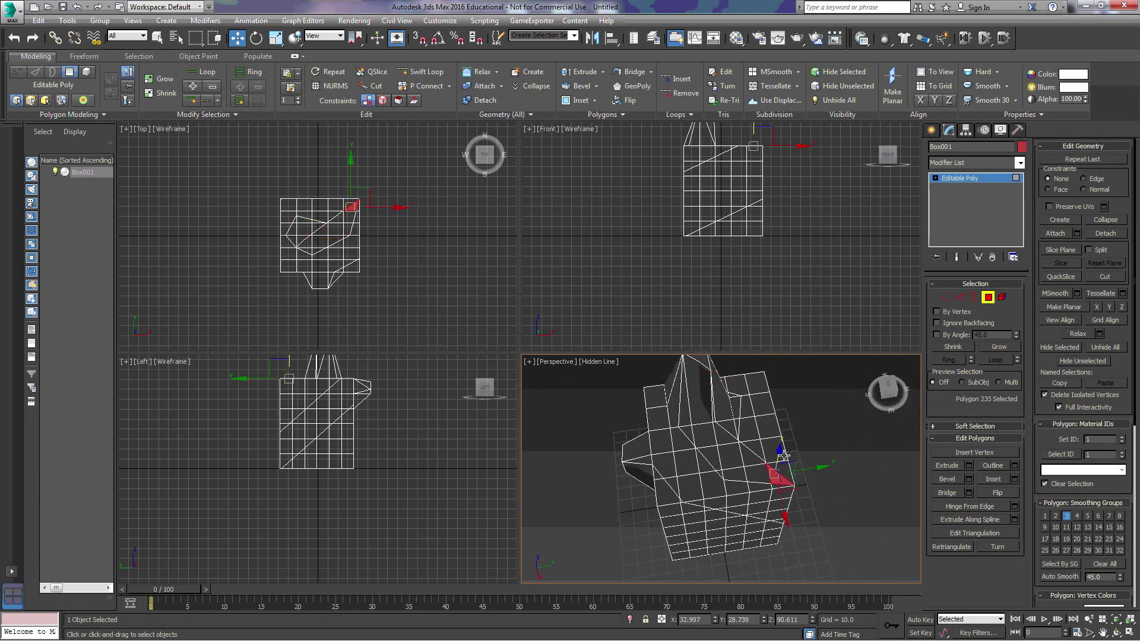
pyautogui.moveTo(779, 456); pyautogui.dragTo(794, 399)
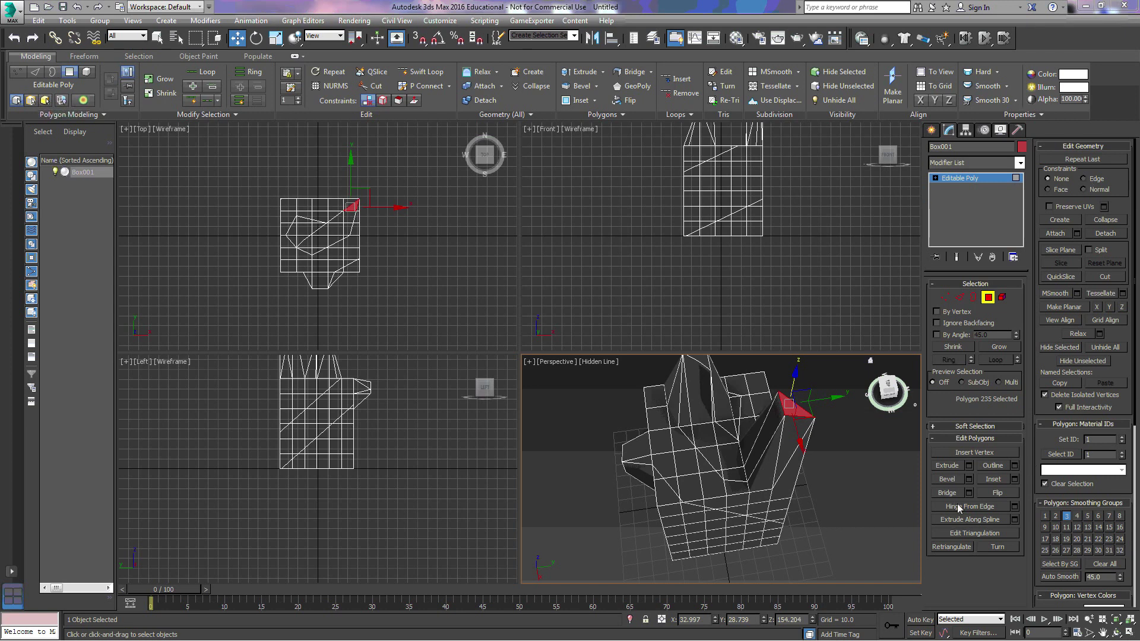
# Leave polygon selection and delete the deformed box.
pyautogui.click(985, 300)
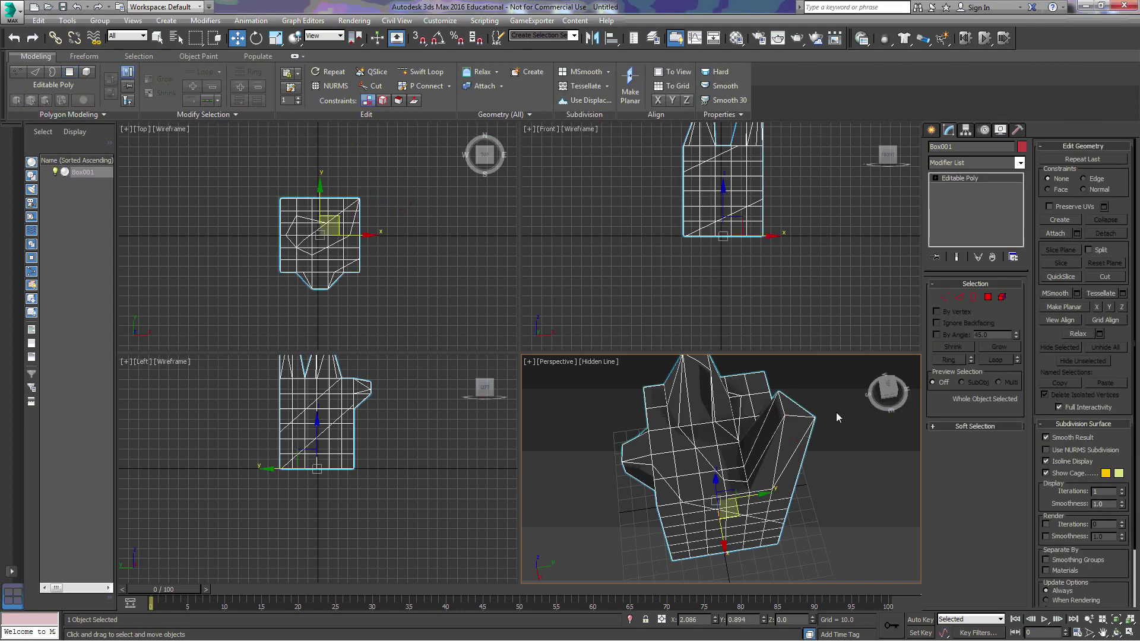
pyautogui.moveTo(827, 447); pyautogui.dragTo(806, 459, button='middle')
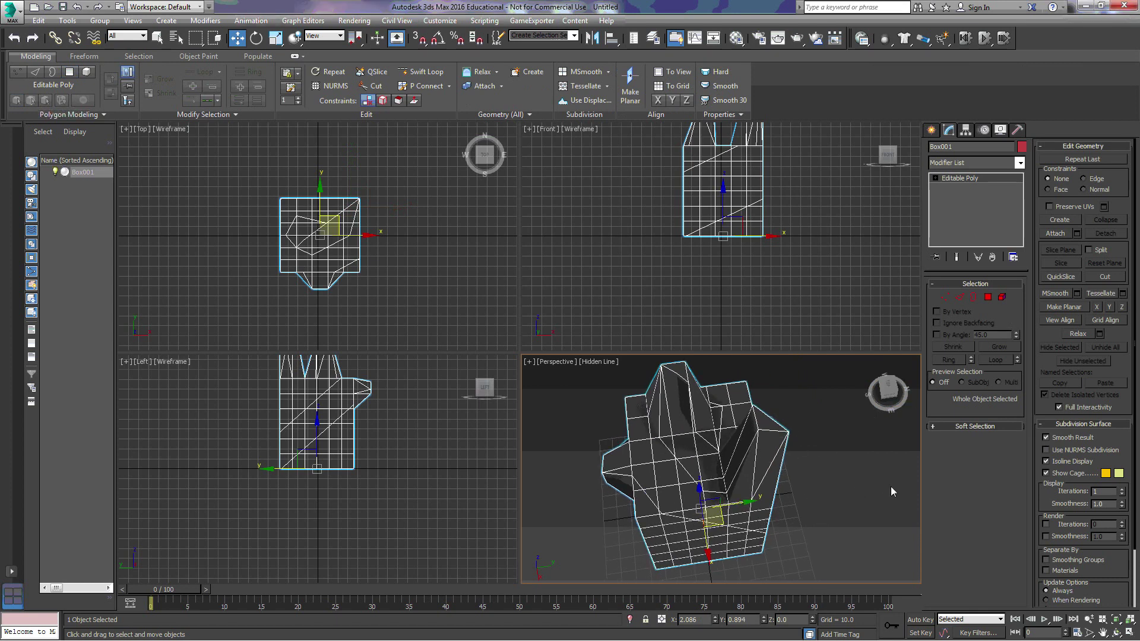
pyautogui.press('Delete')
# Draw a new box in the Top view, about 64.4 units long, 79.9 wide and 92.4 high.
pyautogui.click(931, 130)
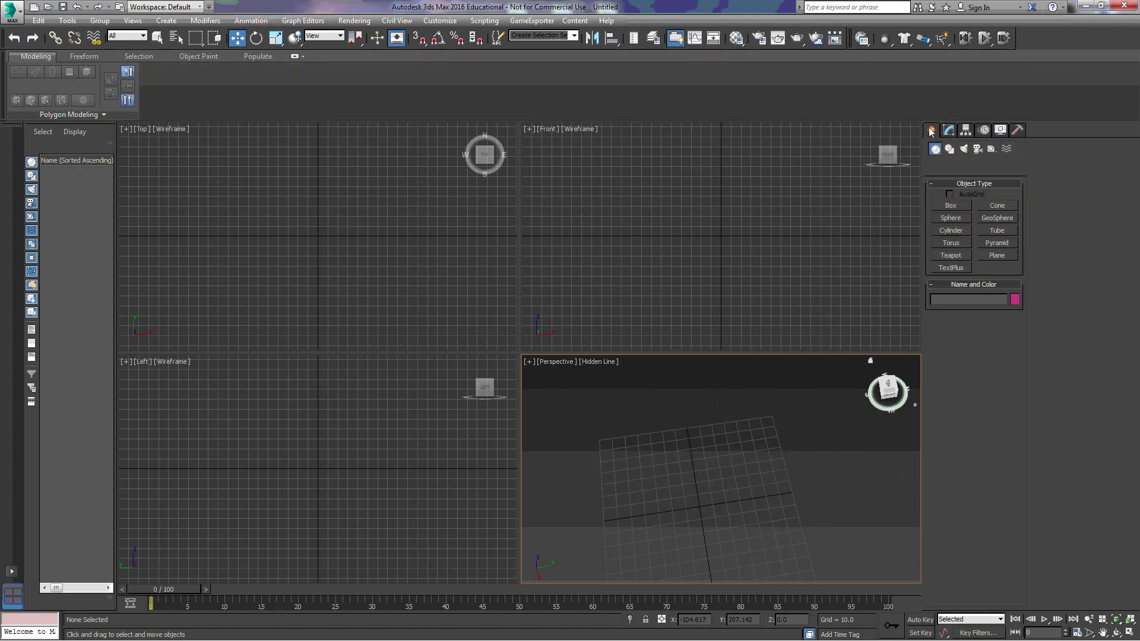
pyautogui.click(951, 205)
pyautogui.moveTo(278, 203); pyautogui.dragTo(358, 267)
pyautogui.click(348, 172)
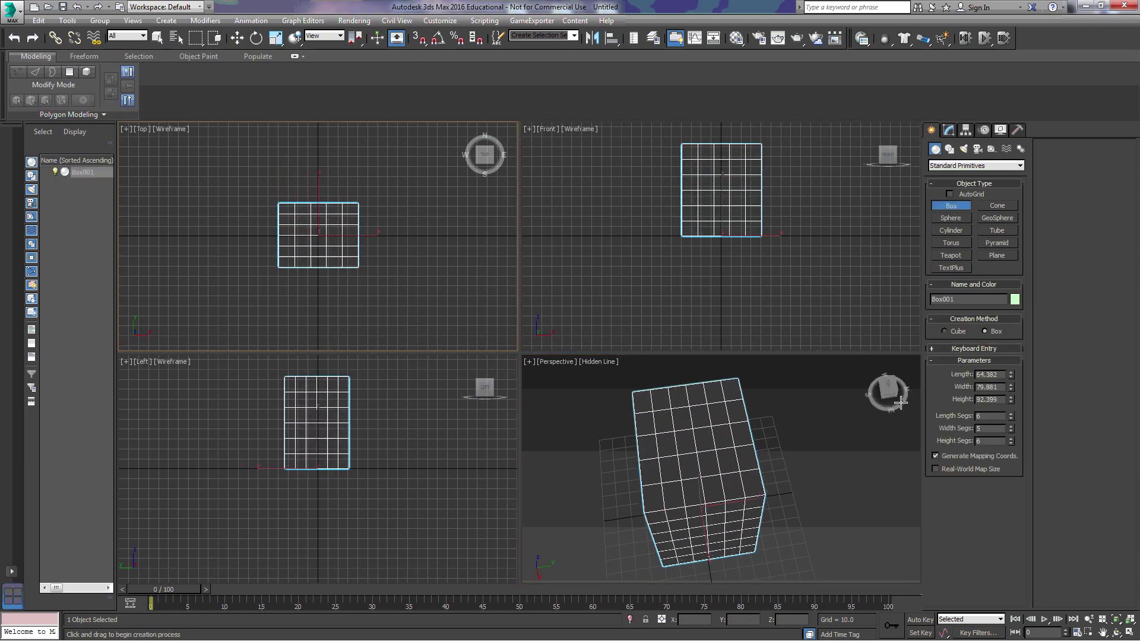
# Convert the new box to an editable poly and enter edge selection.
pyautogui.moveTo(889, 388); pyautogui.dragTo(887, 392)
pyautogui.press('w')
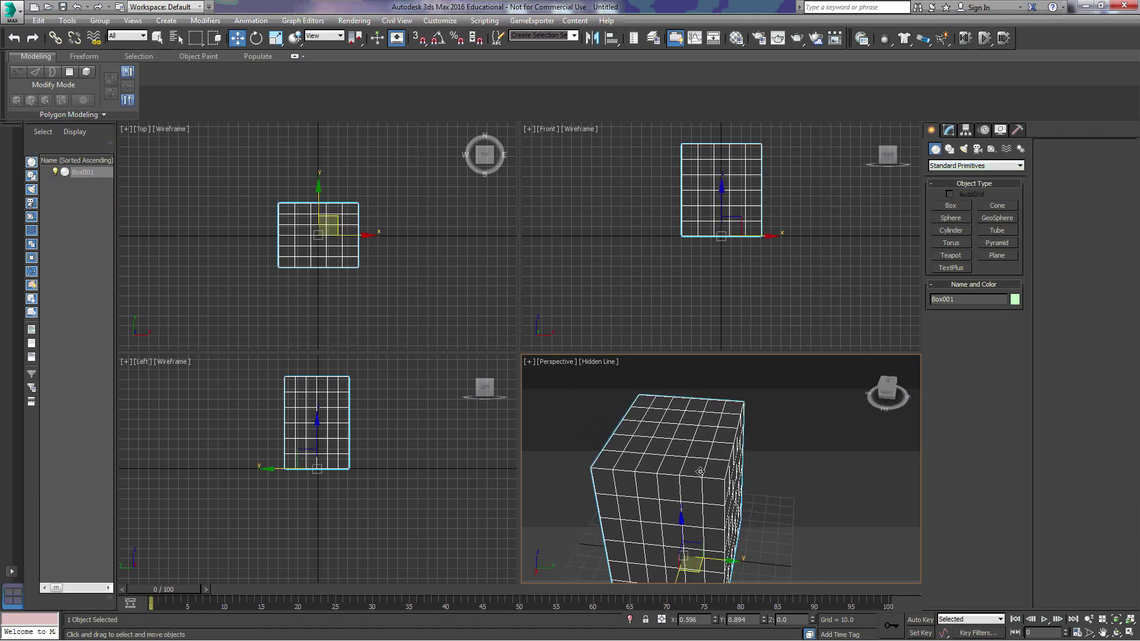
pyautogui.rightClick(704, 479)
pyautogui.moveTo(749, 597)
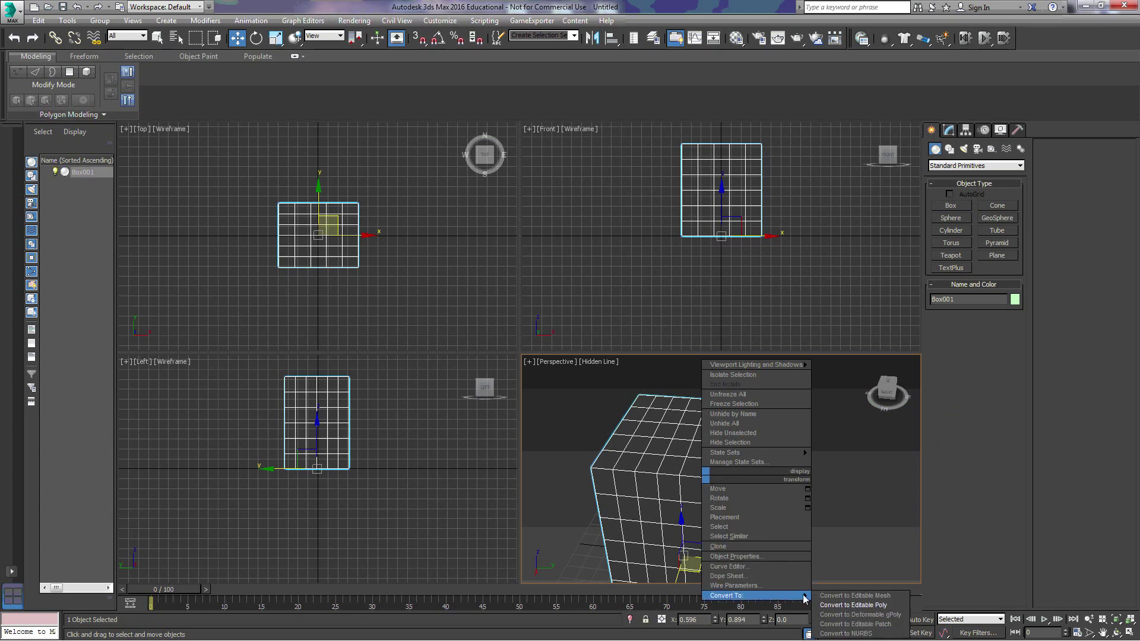
pyautogui.click(853, 605)
pyautogui.click(960, 297)
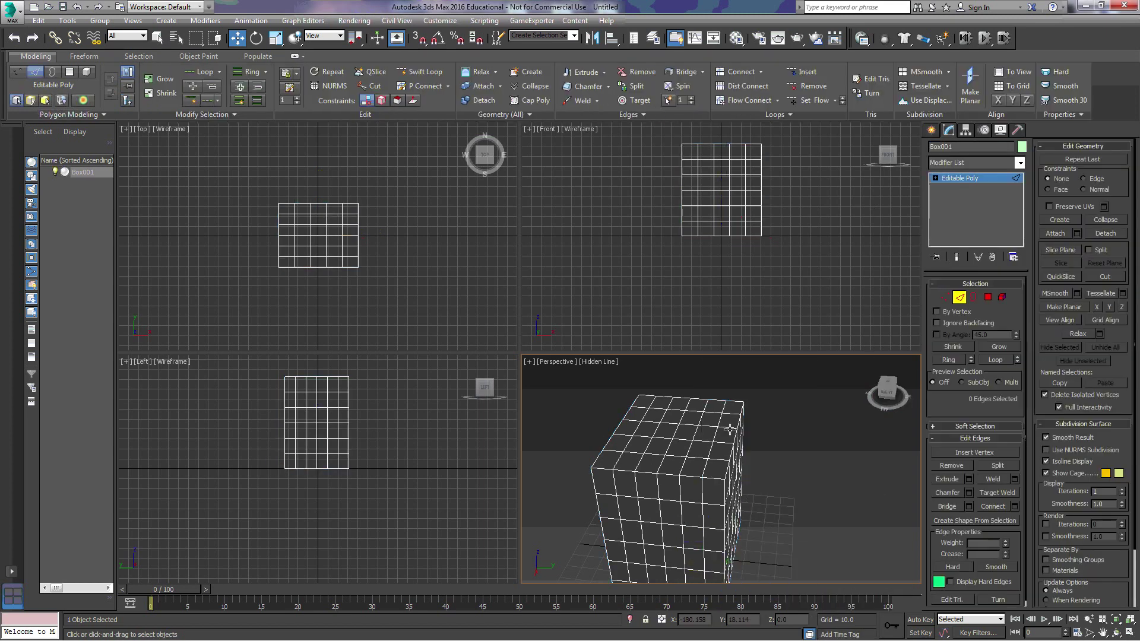
# Select the five edges of the middle row across the top face and raise them along Z into a ridge.
pyautogui.click(661, 462)
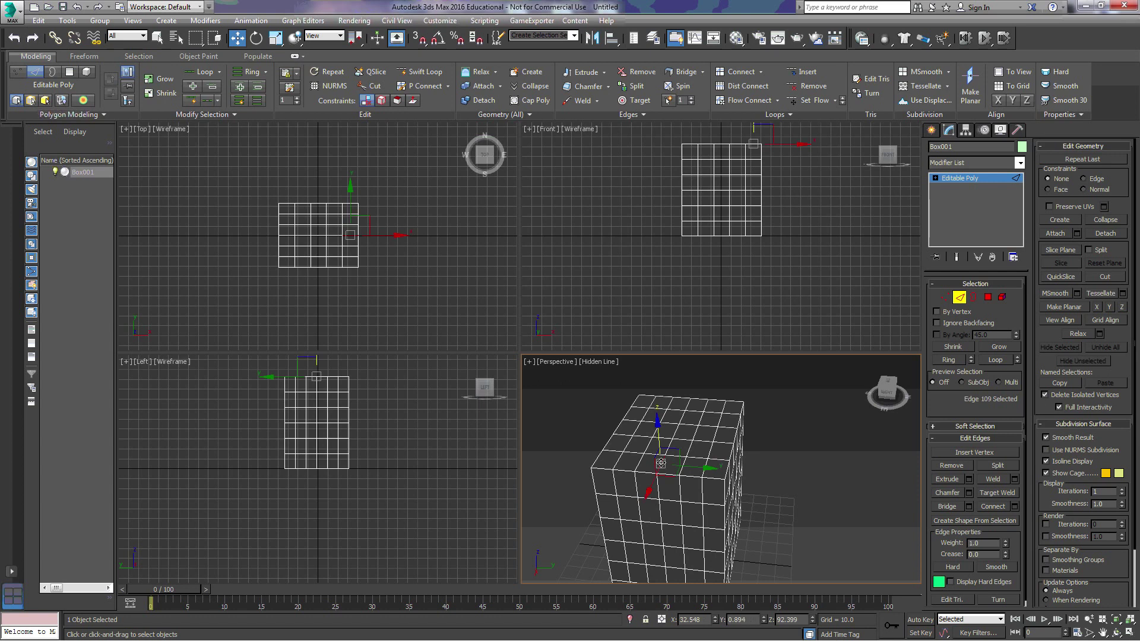
pyautogui.keyDown('ctrl'); pyautogui.click(670, 445); pyautogui.keyUp('ctrl')
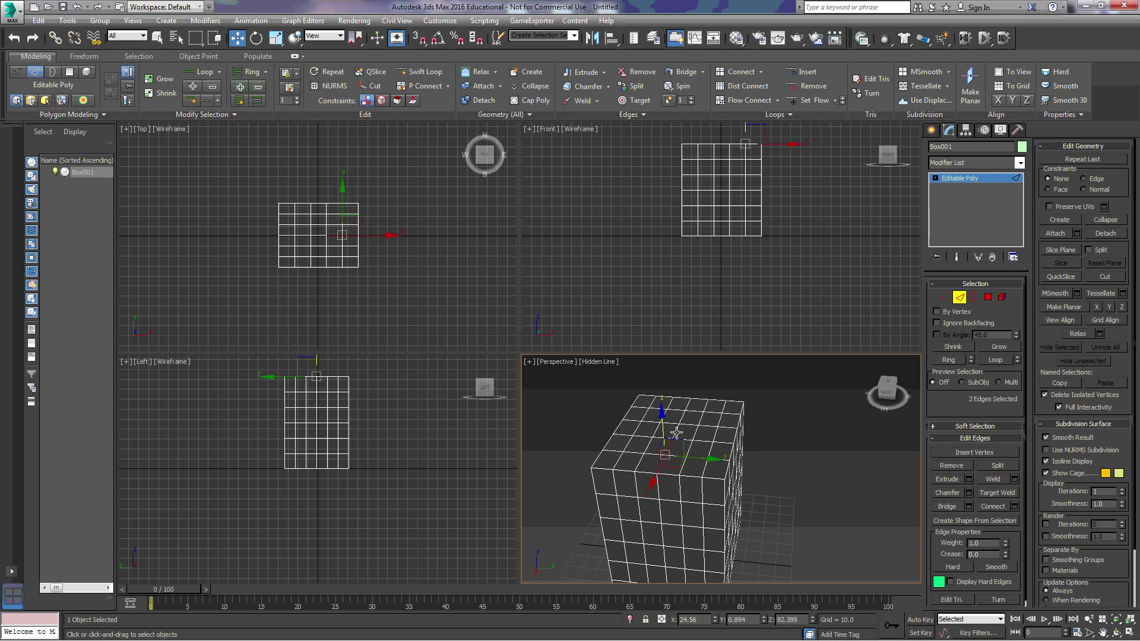
pyautogui.keyDown('ctrl'); pyautogui.click(677, 431); pyautogui.keyUp('ctrl')
pyautogui.keyDown('ctrl'); pyautogui.click(680, 417); pyautogui.keyUp('ctrl')
pyautogui.keyDown('ctrl'); pyautogui.click(687, 401); pyautogui.keyUp('ctrl')
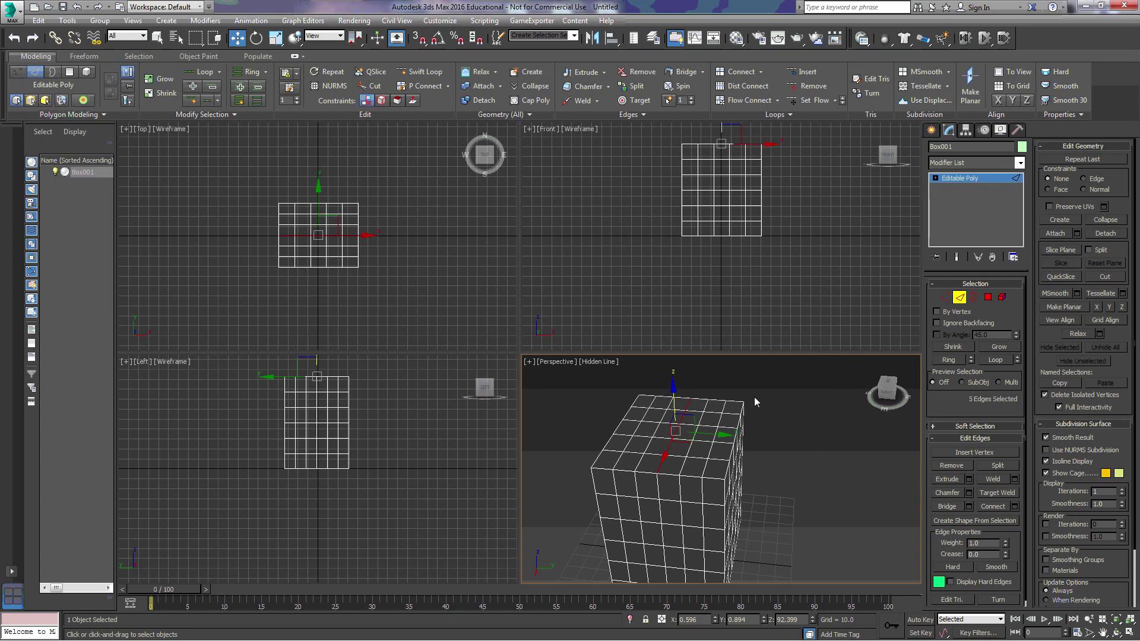
pyautogui.moveTo(674, 393); pyautogui.dragTo(673, 369)
# Select the ridge edges and the two edge rows on each side of them, and raise all five rows along Z.
pyautogui.click(619, 460)
pyautogui.keyDown('ctrl'); pyautogui.click(629, 442); pyautogui.keyUp('ctrl')
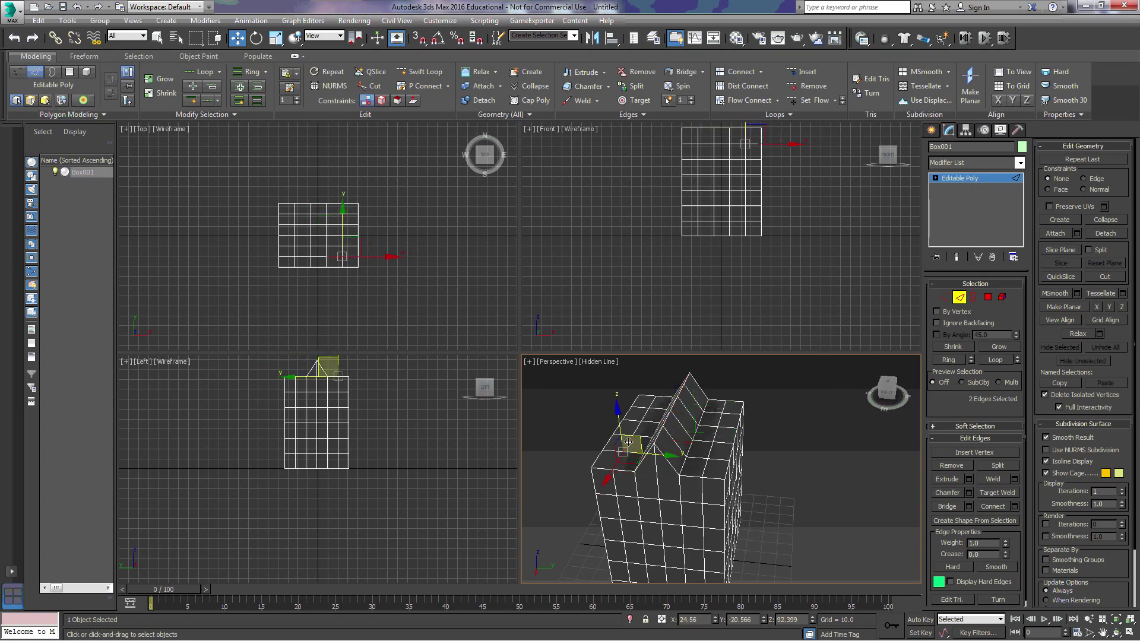
pyautogui.keyDown('ctrl'); pyautogui.click(638, 428); pyautogui.keyUp('ctrl')
pyautogui.keyDown('ctrl'); pyautogui.click(646, 414); pyautogui.keyUp('ctrl')
pyautogui.keyDown('ctrl'); pyautogui.click(652, 400); pyautogui.keyUp('ctrl')
pyautogui.keyDown('ctrl'); pyautogui.click(687, 379); pyautogui.keyUp('ctrl')
pyautogui.keyDown('ctrl'); pyautogui.click(681, 391); pyautogui.keyUp('ctrl')
pyautogui.keyDown('ctrl'); pyautogui.click(673, 405); pyautogui.keyUp('ctrl')
pyautogui.keyDown('ctrl'); pyautogui.click(667, 418); pyautogui.keyUp('ctrl')
pyautogui.keyDown('ctrl'); pyautogui.click(659, 434); pyautogui.keyUp('ctrl')
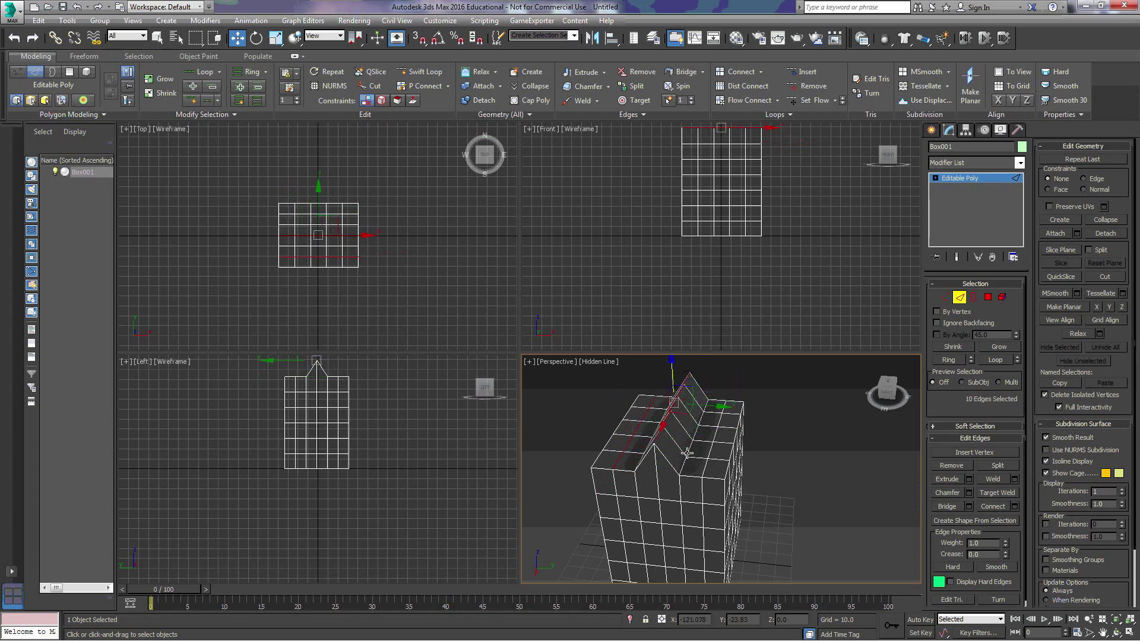
pyautogui.keyDown('ctrl'); pyautogui.click(704, 466); pyautogui.keyUp('ctrl')
pyautogui.keyDown('ctrl'); pyautogui.click(709, 450); pyautogui.keyUp('ctrl')
pyautogui.keyDown('ctrl'); pyautogui.click(715, 434); pyautogui.keyUp('ctrl')
pyautogui.keyDown('ctrl'); pyautogui.click(720, 420); pyautogui.keyUp('ctrl')
pyautogui.keyDown('ctrl'); pyautogui.click(724, 407); pyautogui.keyUp('ctrl')
pyautogui.keyDown('ctrl'); pyautogui.click(684, 464); pyautogui.keyUp('ctrl')
pyautogui.keyDown('ctrl'); pyautogui.click(689, 448); pyautogui.keyUp('ctrl')
pyautogui.keyDown('ctrl'); pyautogui.click(695, 433); pyautogui.keyUp('ctrl')
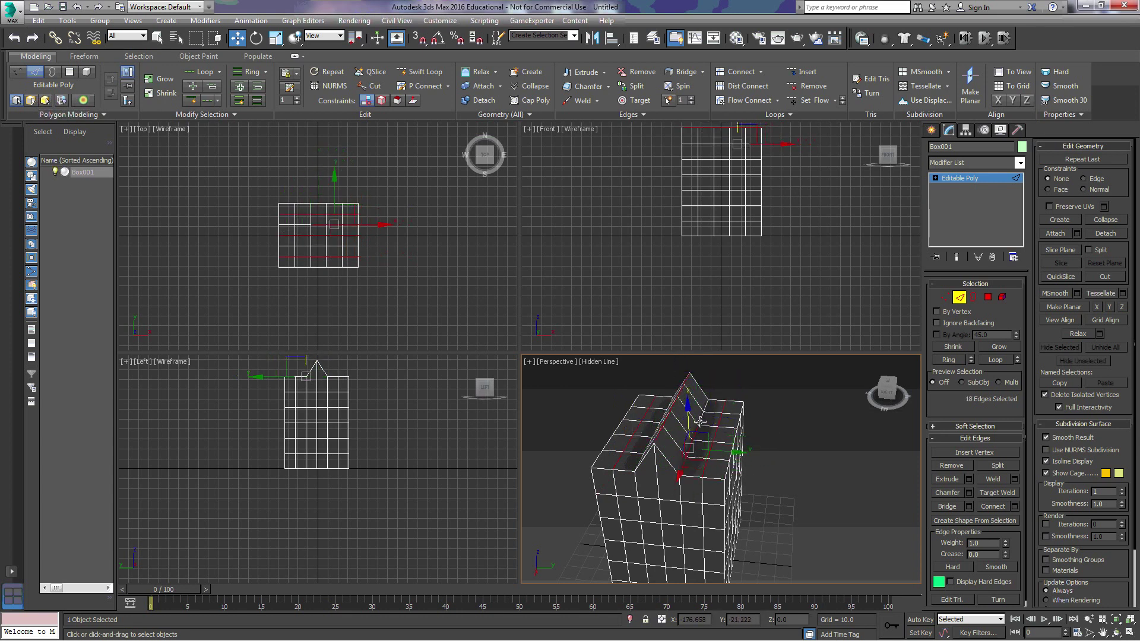
pyautogui.keyDown('ctrl'); pyautogui.click(701, 419); pyautogui.keyUp('ctrl')
pyautogui.keyDown('alt'); pyautogui.moveTo(628, 415); pyautogui.dragTo(667, 417, button='middle'); pyautogui.keyUp('alt')
pyautogui.keyDown('ctrl'); pyautogui.click(698, 450); pyautogui.keyUp('ctrl')
pyautogui.keyDown('ctrl'); pyautogui.click(669, 397); pyautogui.keyUp('ctrl')
pyautogui.moveTo(724, 375); pyautogui.dragTo(678, 402, button='middle')
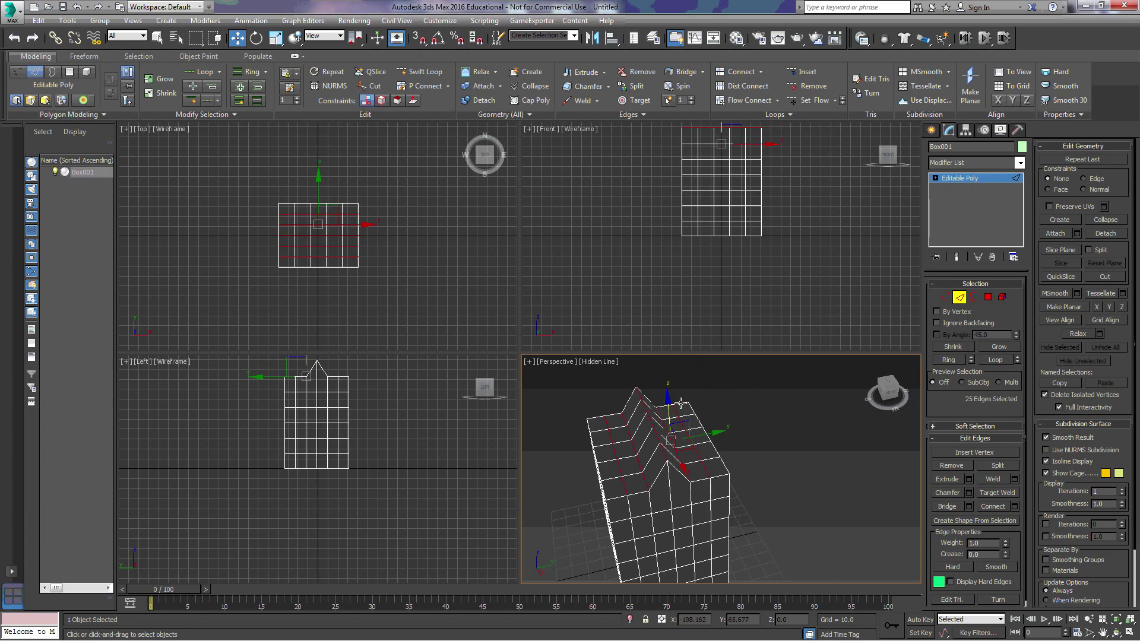
pyautogui.moveTo(669, 416); pyautogui.dragTo(667, 393)
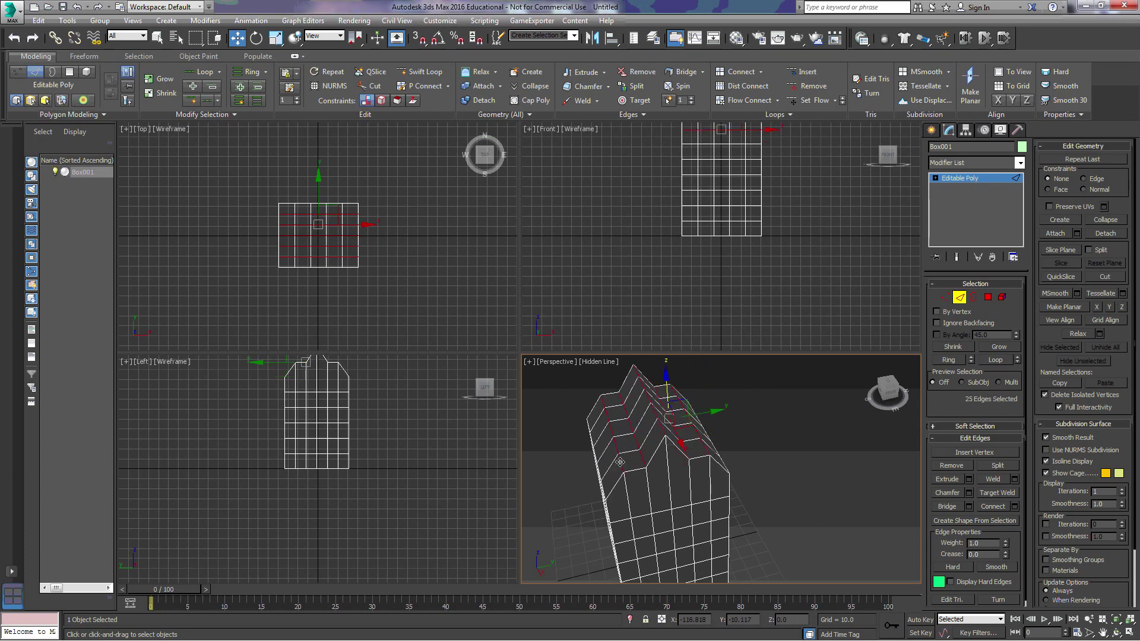
# Select the edge rows directly on either side of the ridge and raise them along Z to even out the roof slopes.
pyautogui.click(643, 458)
pyautogui.keyDown('ctrl'); pyautogui.click(636, 442); pyautogui.keyUp('ctrl')
pyautogui.keyDown('ctrl'); pyautogui.click(631, 427); pyautogui.keyUp('ctrl')
pyautogui.keyDown('ctrl'); pyautogui.click(627, 412); pyautogui.keyUp('ctrl')
pyautogui.keyDown('ctrl'); pyautogui.click(622, 399); pyautogui.keyUp('ctrl')
pyautogui.keyDown('alt'); pyautogui.moveTo(621, 400); pyautogui.dragTo(575, 406, button='middle'); pyautogui.keyUp('alt')
pyautogui.keyDown('ctrl'); pyautogui.click(611, 500); pyautogui.keyUp('ctrl')
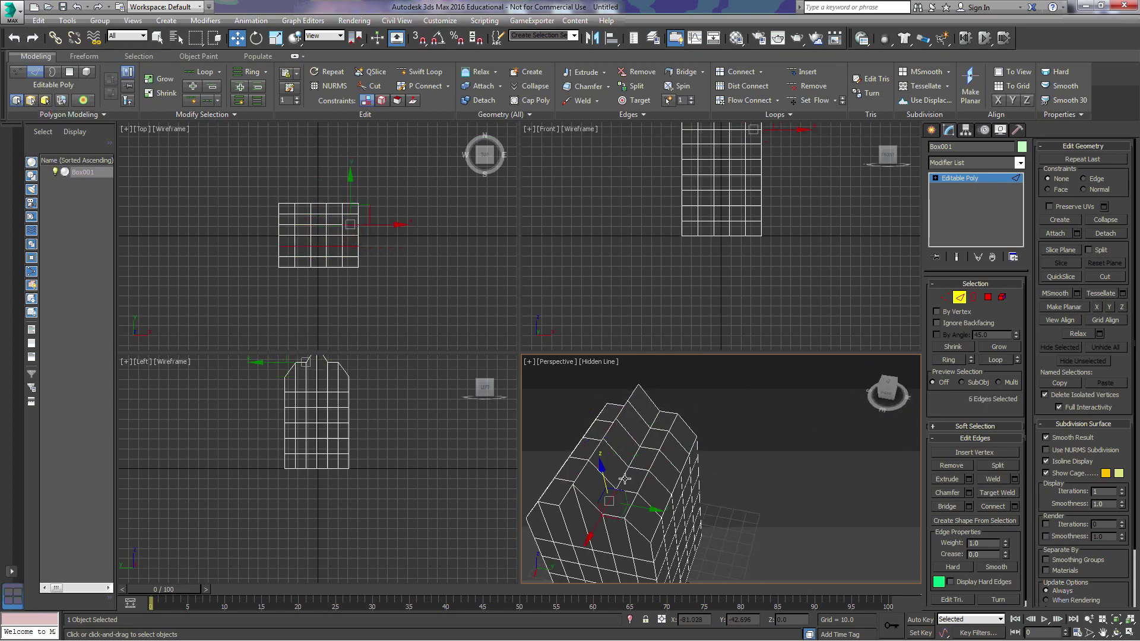
pyautogui.keyDown('ctrl'); pyautogui.click(623, 477); pyautogui.keyUp('ctrl')
pyautogui.keyDown('ctrl'); pyautogui.click(635, 456); pyautogui.keyUp('ctrl')
pyautogui.keyDown('ctrl'); pyautogui.click(646, 437); pyautogui.keyUp('ctrl')
pyautogui.keyDown('ctrl'); pyautogui.click(656, 419); pyautogui.keyUp('ctrl')
pyautogui.moveTo(630, 427); pyautogui.dragTo(628, 413)
# Select four polygons on the front wall as two rows of windows and extrude them inward about 4.3 units.
pyautogui.keyDown('alt'); pyautogui.moveTo(573, 483); pyautogui.dragTo(671, 469, button='middle'); pyautogui.keyUp('alt')
pyautogui.press('4')
pyautogui.click(696, 488)
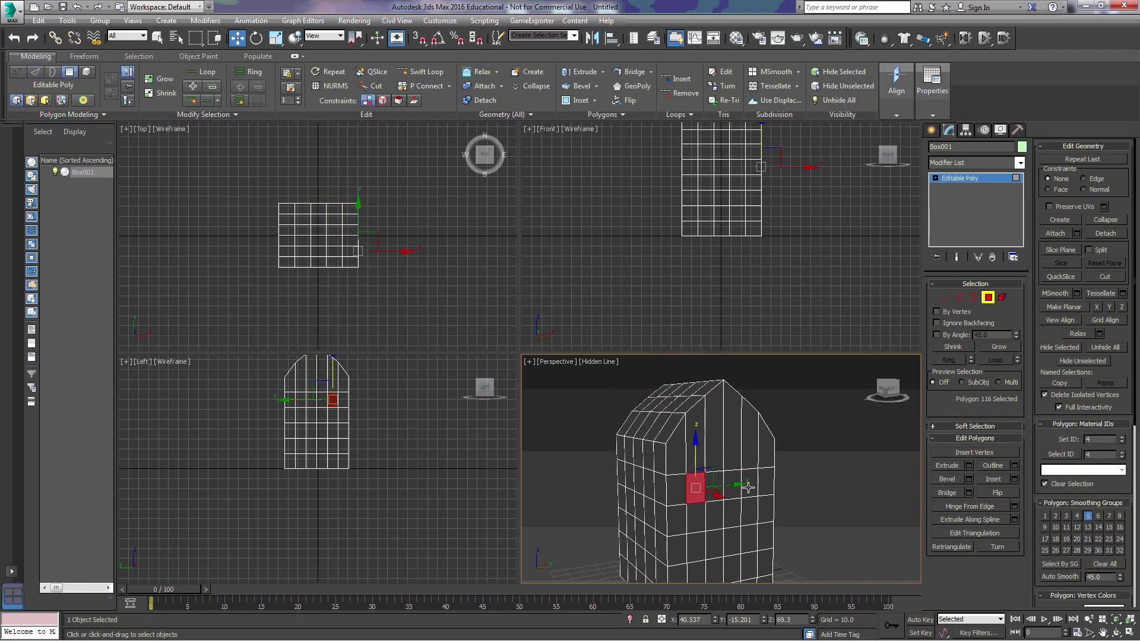
pyautogui.keyDown('ctrl'); pyautogui.click(749, 483); pyautogui.keyUp('ctrl')
pyautogui.keyDown('ctrl'); pyautogui.click(696, 546); pyautogui.keyUp('ctrl')
pyautogui.keyDown('ctrl'); pyautogui.click(748, 538); pyautogui.keyUp('ctrl')
pyautogui.click(969, 466)
pyautogui.moveTo(729, 493); pyautogui.dragTo(744, 564)
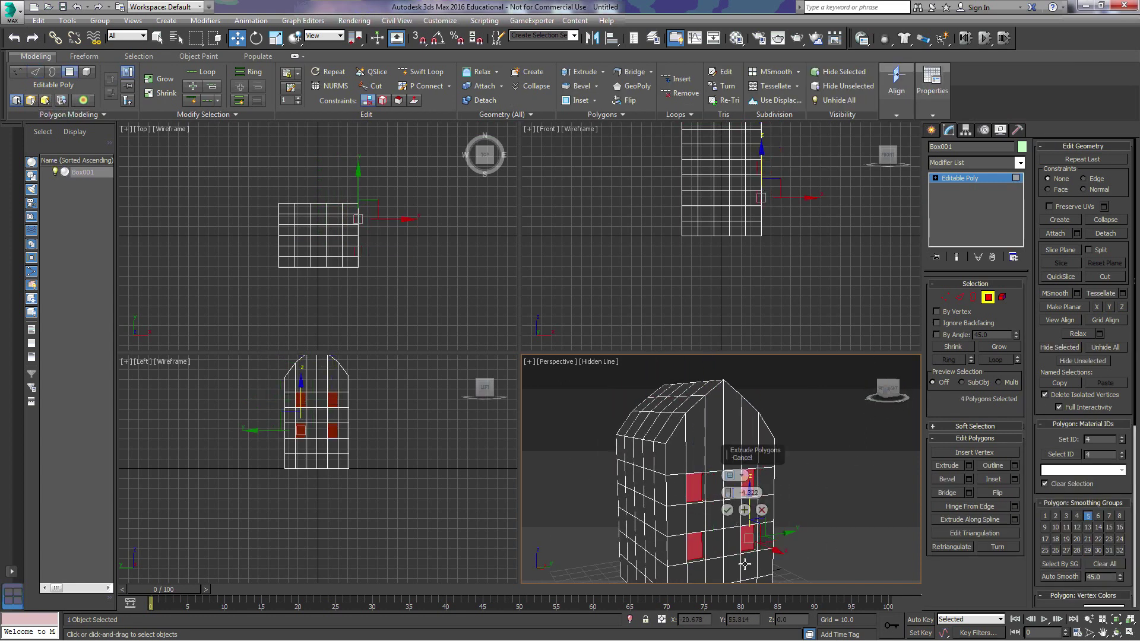
# Extrude the middle polygon at the base of the front wall outward as an entrance, and leave polygon selection.
pyautogui.keyDown('alt'); pyautogui.moveTo(744, 564); pyautogui.dragTo(736, 549, button='middle'); pyautogui.keyUp('alt')
pyautogui.click(735, 541)
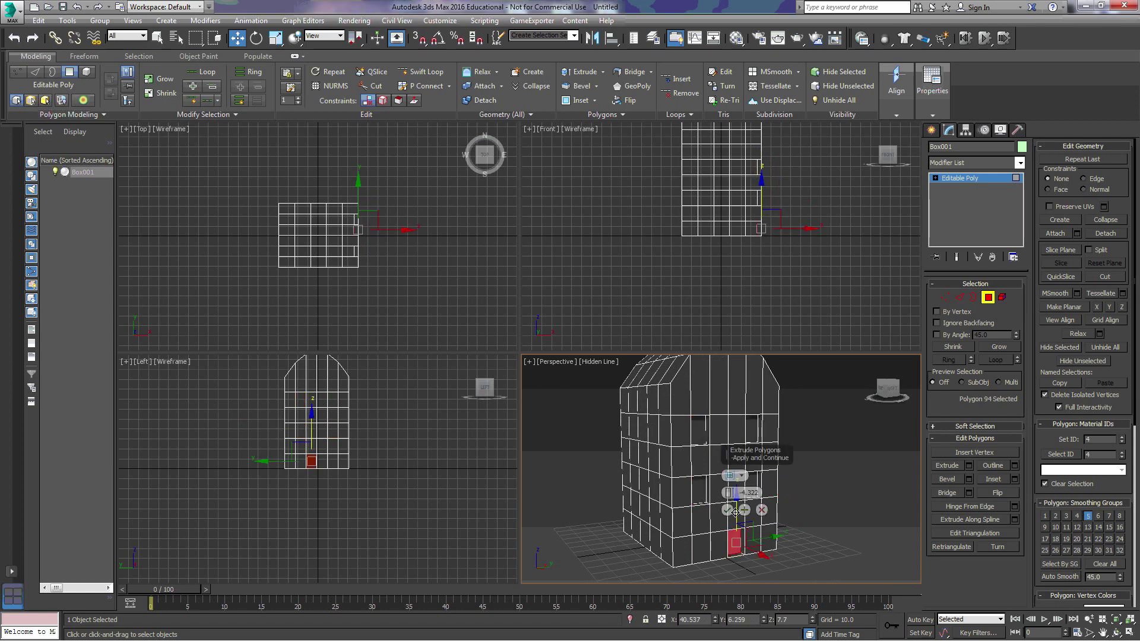
pyautogui.moveTo(730, 493); pyautogui.dragTo(738, 464)
pyautogui.click(727, 510)
pyautogui.press('4')
pyautogui.click(890, 407)
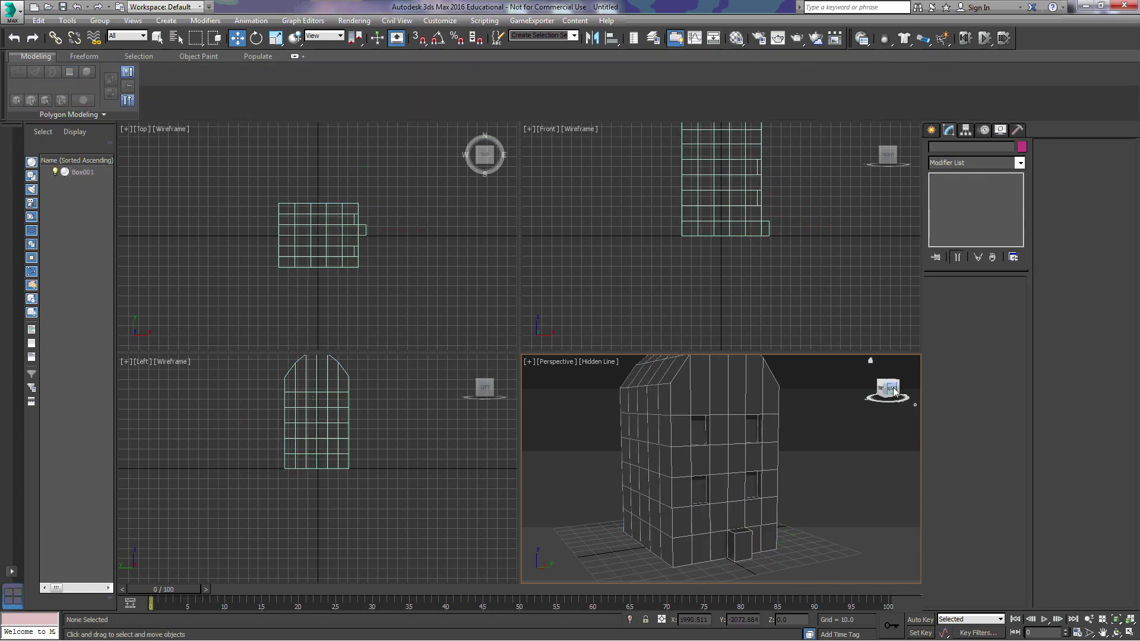
# Cut an edge from front to back across the middle of the entrance block's top face.
pyautogui.keyDown('alt'); pyautogui.moveTo(736, 531); pyautogui.dragTo(653, 545, button='middle'); pyautogui.keyUp('alt')
pyautogui.scroll(9, 651, 547)
pyautogui.moveTo(537, 518); pyautogui.dragTo(699, 532, button='middle')
pyautogui.click(700, 532)
pyautogui.click(959, 298)
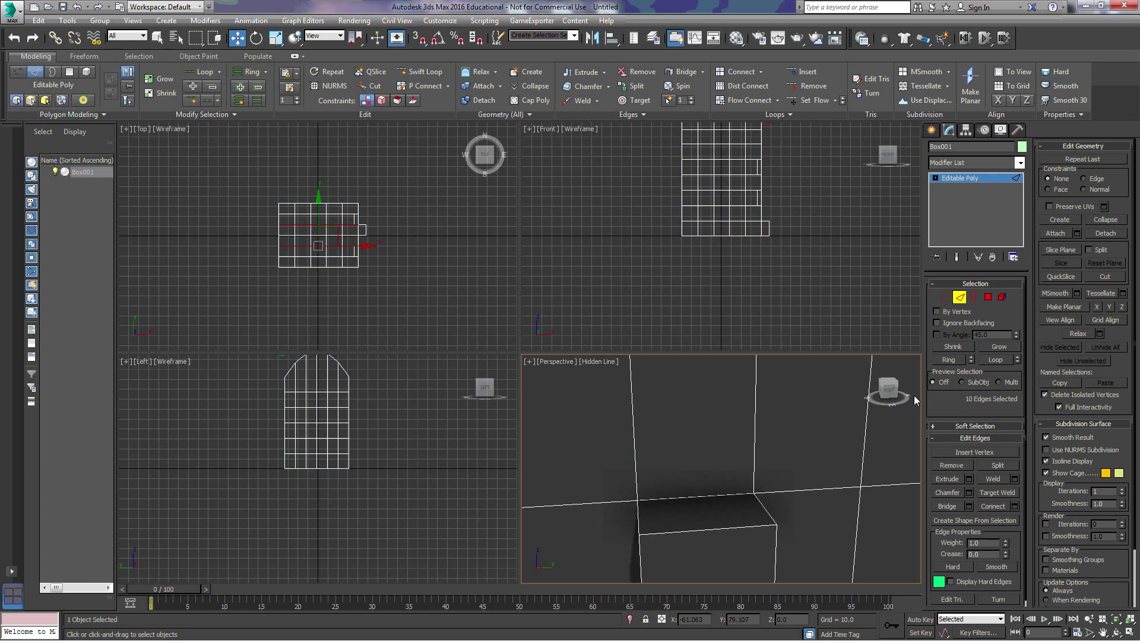
pyautogui.click(1104, 277)
pyautogui.click(700, 497)
pyautogui.rightClick(700, 498)
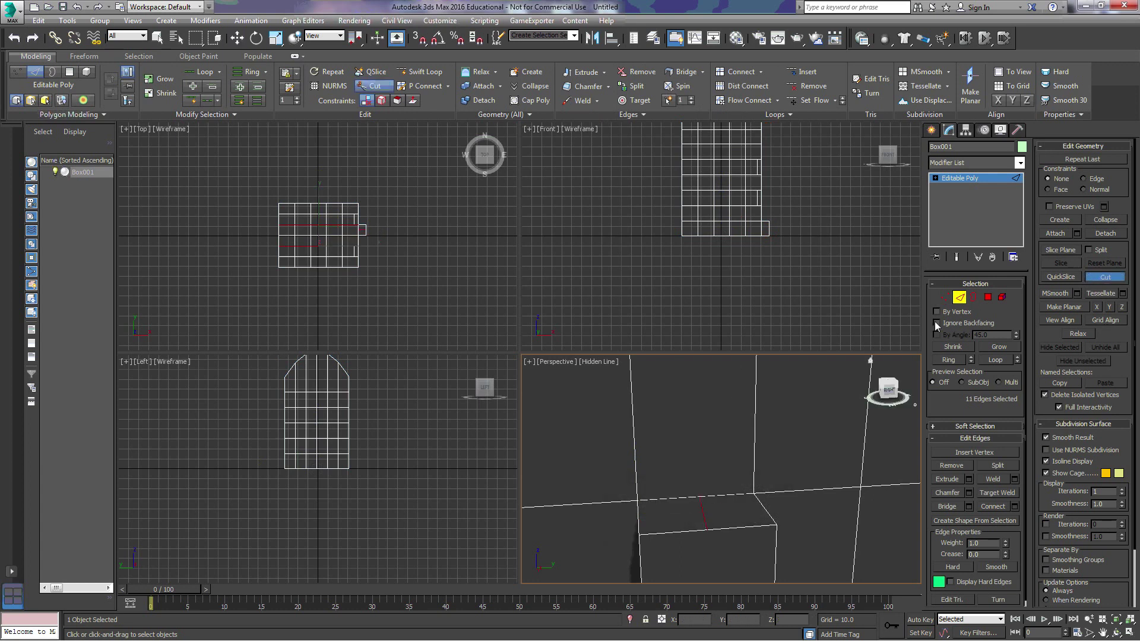
# Raise the newly cut edge along Z to give the entrance a small gable roof, and leave edge selection.
pyautogui.click(237, 38)
pyautogui.click(701, 503)
pyautogui.moveTo(702, 471); pyautogui.dragTo(702, 403)
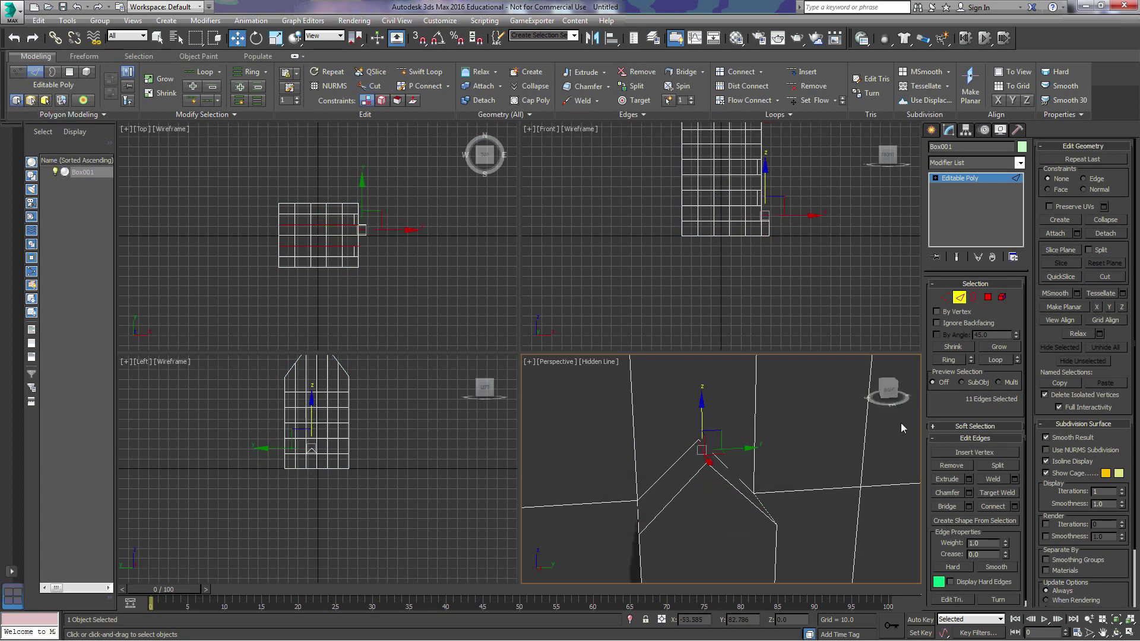
pyautogui.click(960, 297)
# Show the finished house in the Perspective view with Realistic shading.
pyautogui.scroll(-9, 857, 478)
pyautogui.click(597, 363)
pyautogui.click(629, 375)
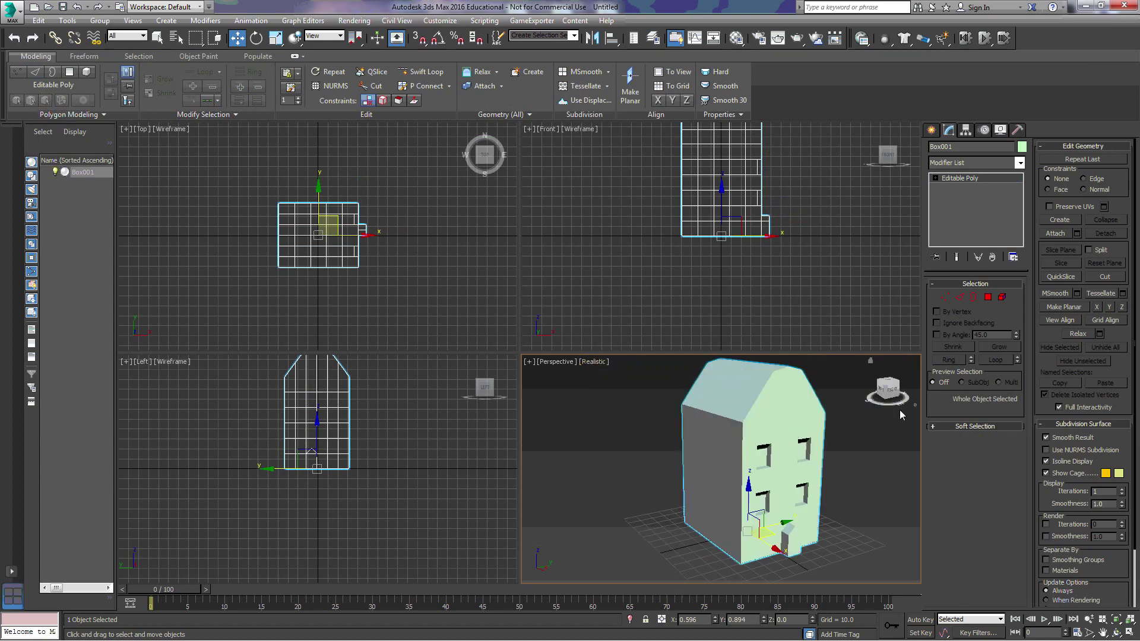